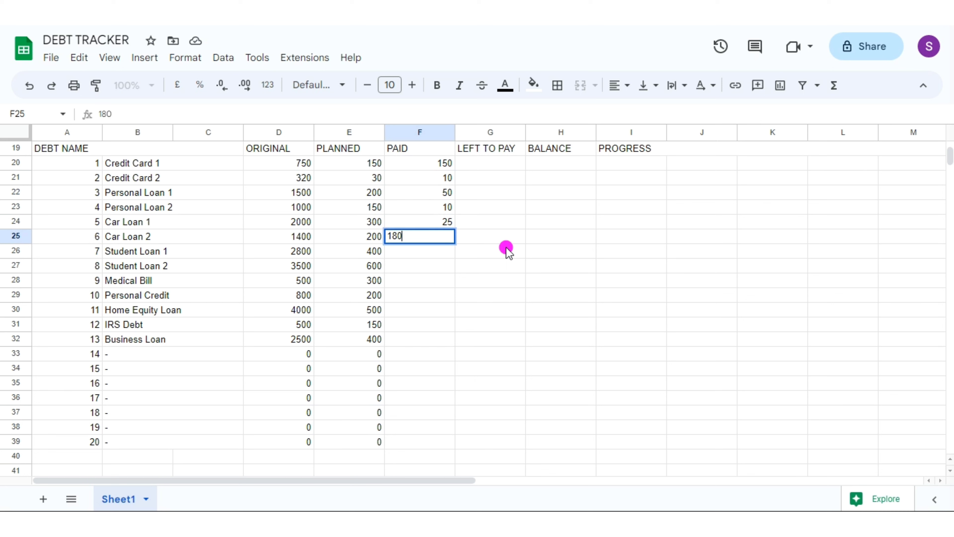
Enter Paid amounts of 360, 40, 300, 175 and 480 for Student Loan 1 through Home Equity Loan
key("Return")
type("360")
key("Return")
type("40")
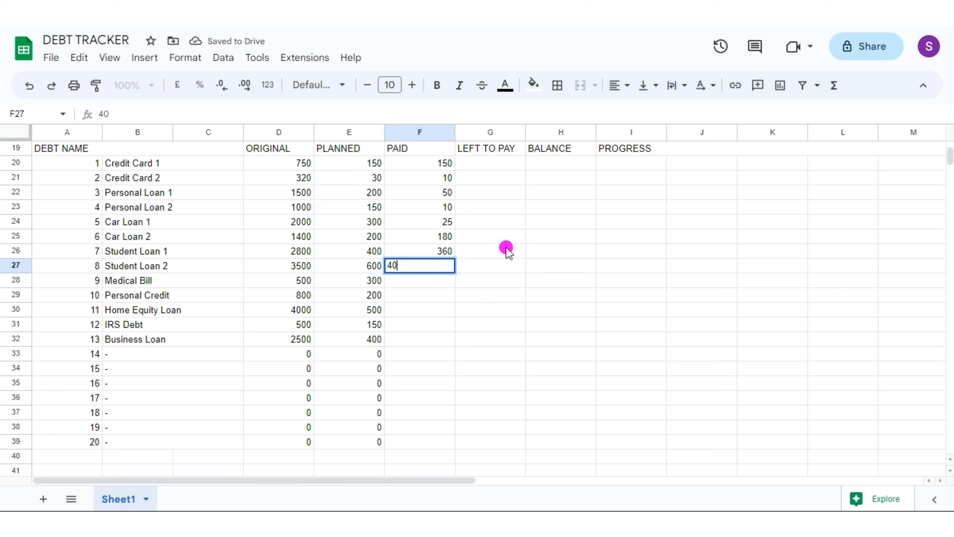
key("Return")
type("300")
key("Return")
type("175")
key("Return")
type("480")
key("Return")
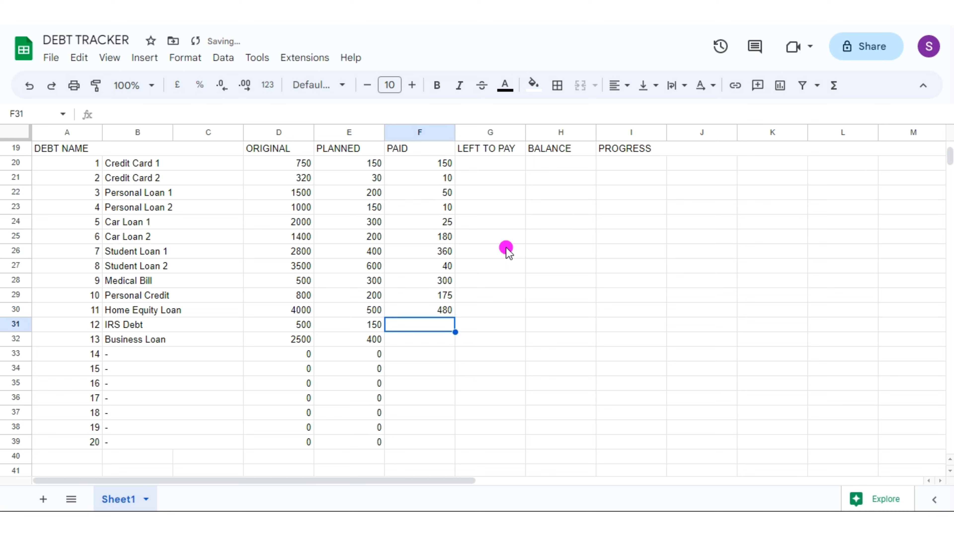
Enter Paid amounts of 130 for IRS Debt, 400 for Business Loan and 0 for the empty debts 14 to 20
type("130")
key("Return")
type("400")
key("Return")
type("0 0 0 0")
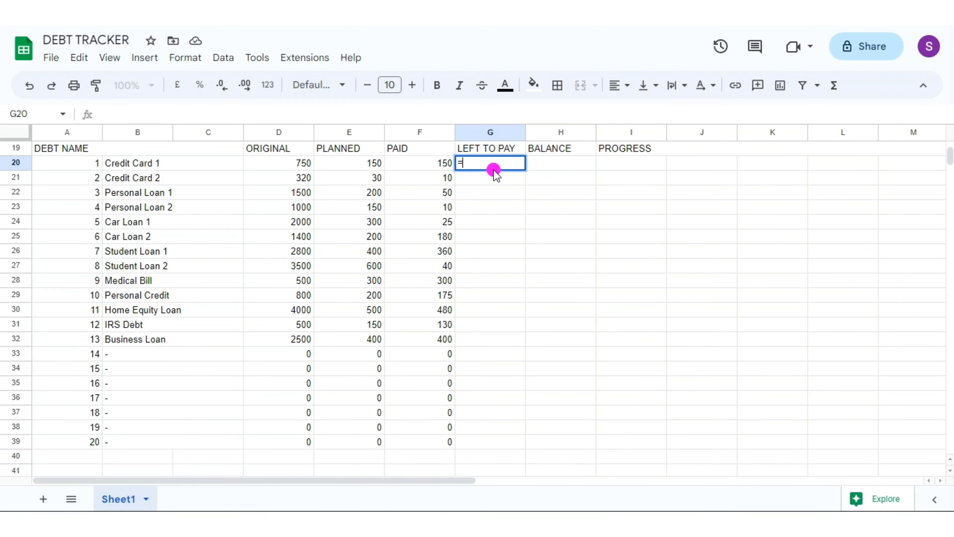
Calculate Left to Pay in G20 with =E20-F20 and fill the formula down to row 39
type("E20-")
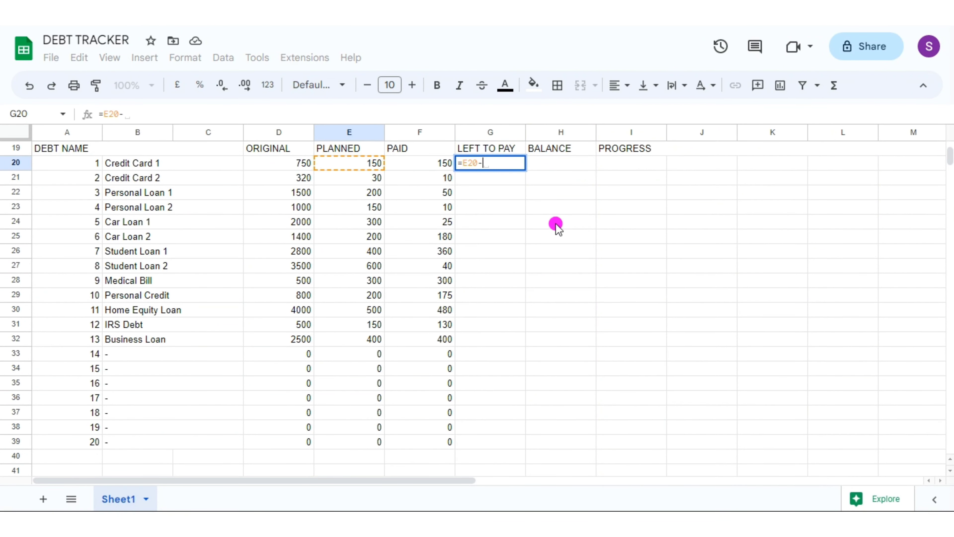
left_click(446, 165)
left_click(530, 190)
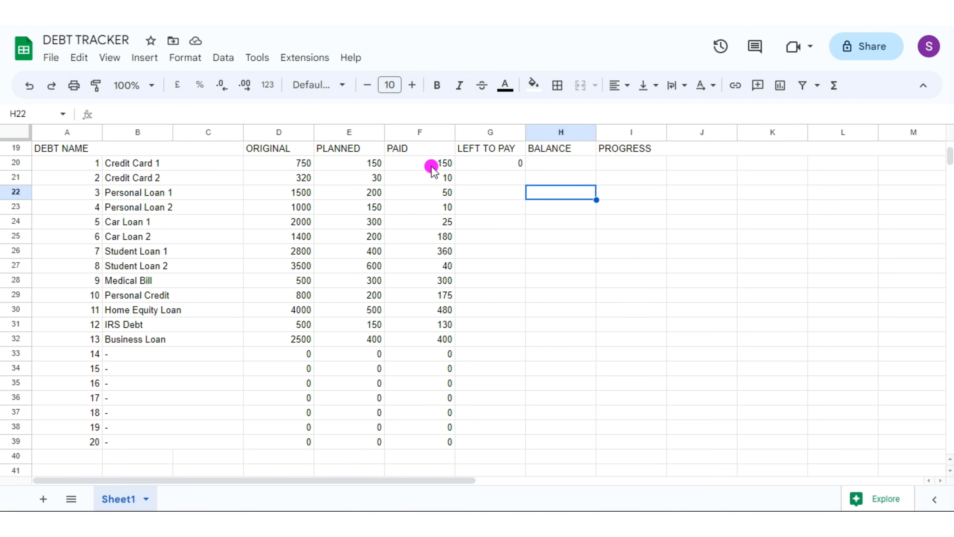
left_click(462, 166)
left_click_drag(526, 170, 525, 436)
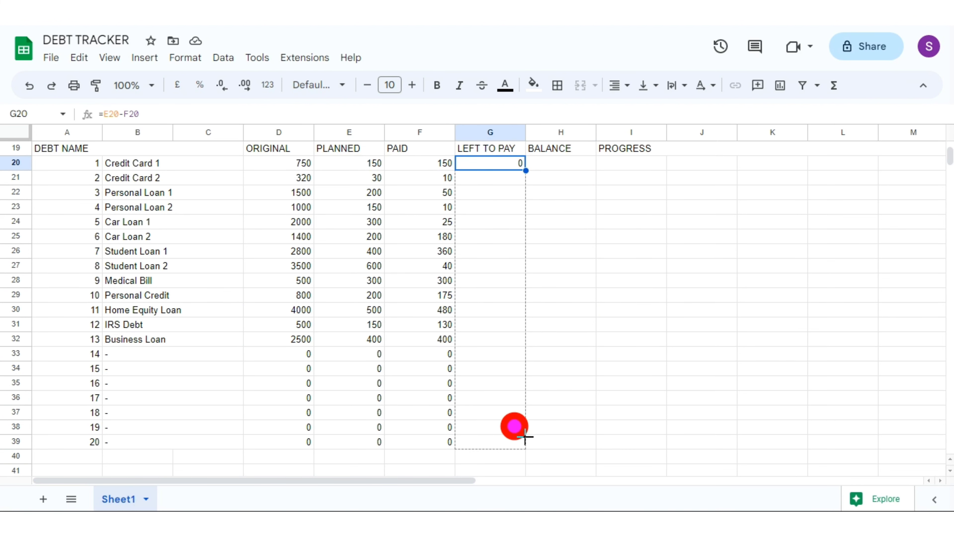
Calculate the Balance in H20 with =D20-F20 and fill the formula down to row 39
left_click(558, 166)
type("=")
left_click(299, 163)
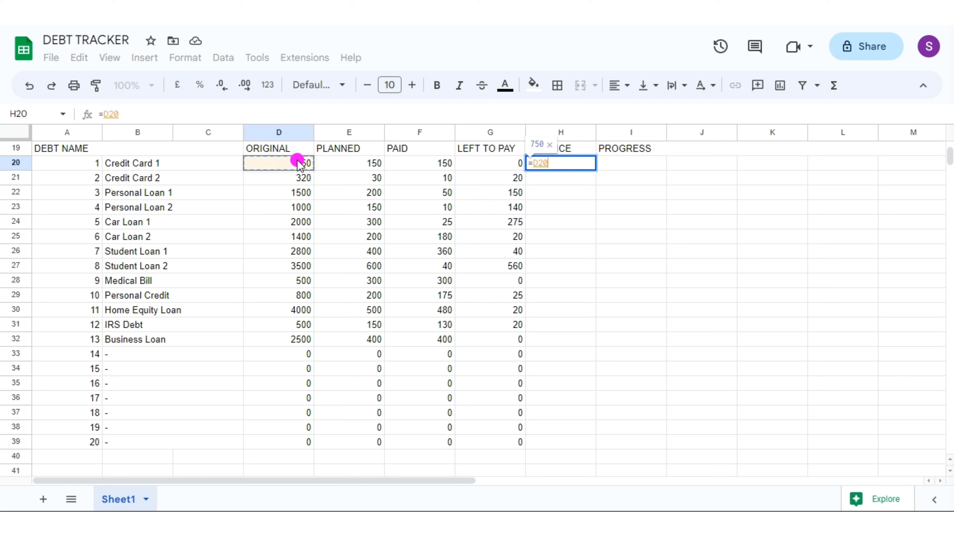
type("-")
left_click(428, 166)
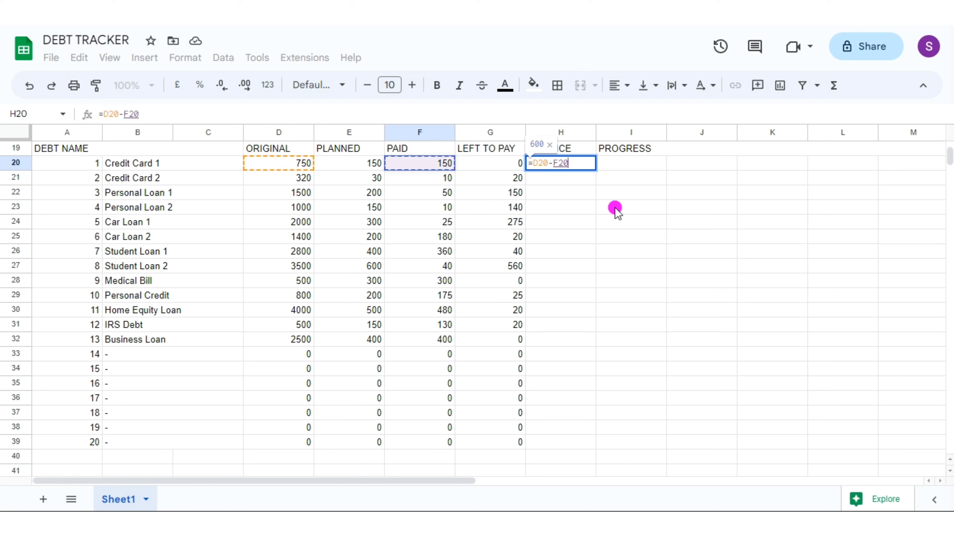
key("Return")
left_click(569, 163)
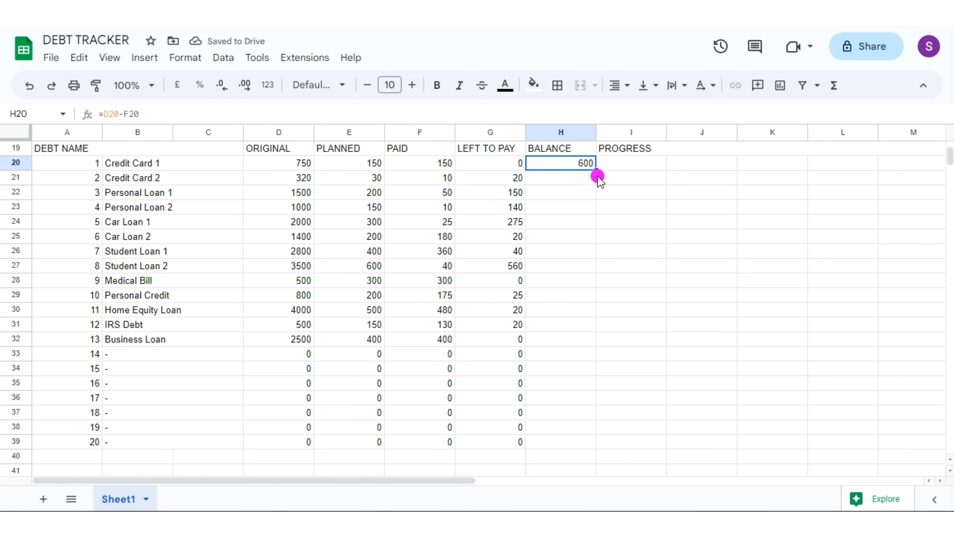
left_click_drag(597, 169, 580, 441)
Format the amounts in D20:H39 with the custom $ number format without decimals ($1,000)
left_click(279, 162)
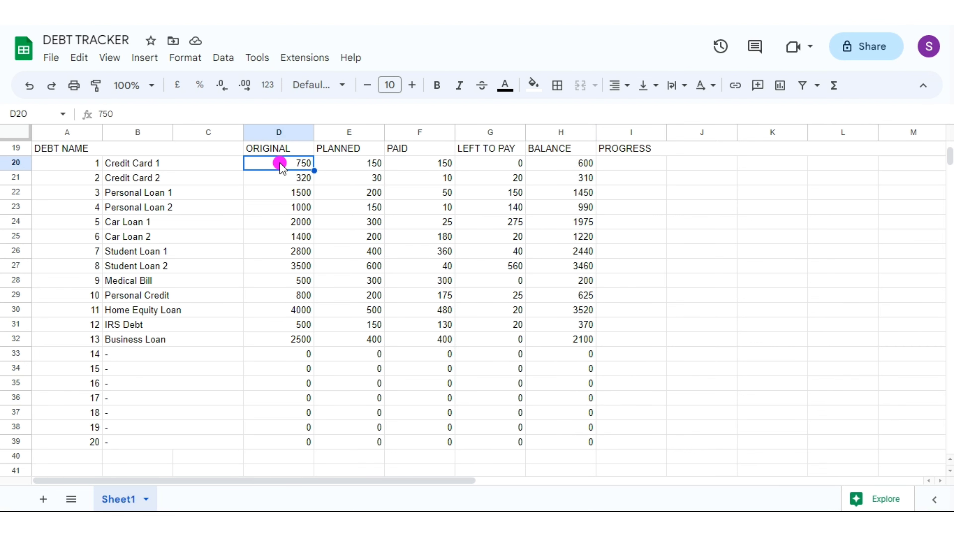
left_click_drag(279, 162, 569, 444)
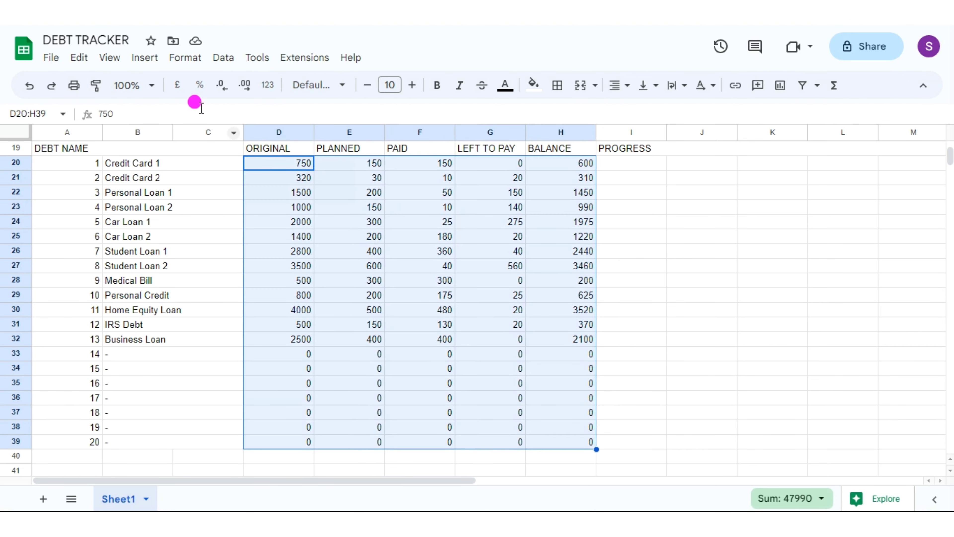
left_click(184, 60)
mouse_move(279, 115)
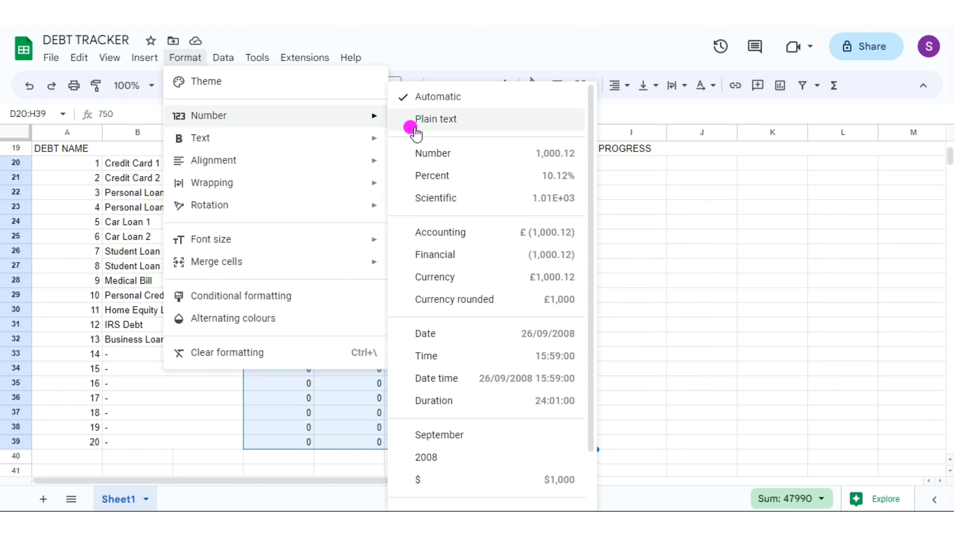
left_click(451, 480)
left_click(671, 324)
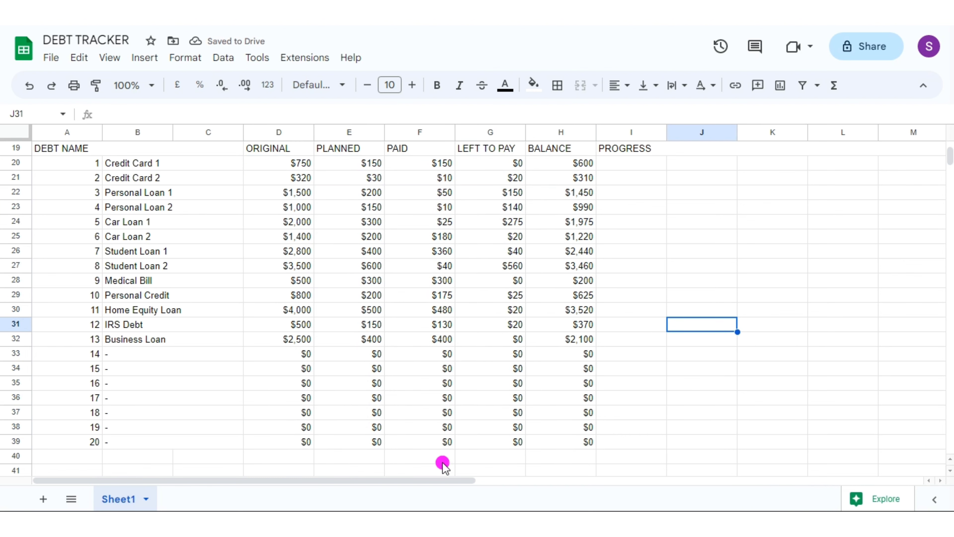
Merge cells A40:C40 and enter the label TOTAL in them
left_click_drag(74, 460, 213, 459)
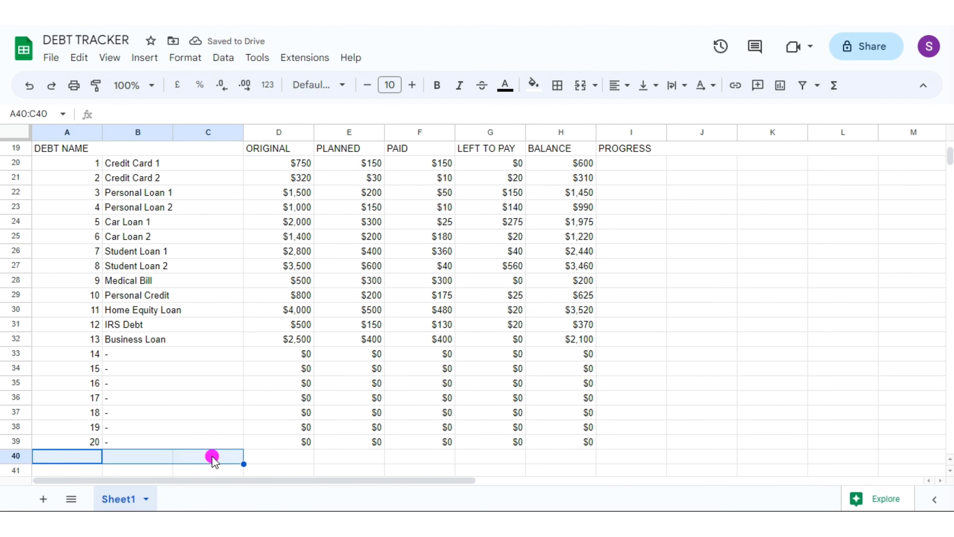
left_click(579, 86)
type("TOT")
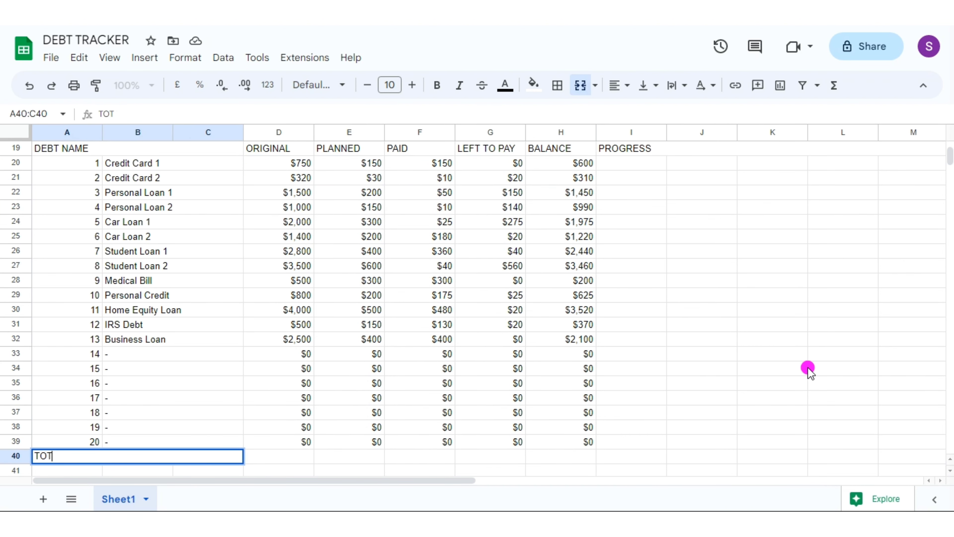
type("AL")
key("Tab")
Total the Original column in D40 with =SUM(D20:D39) and fill the formula across to H40
type("=")
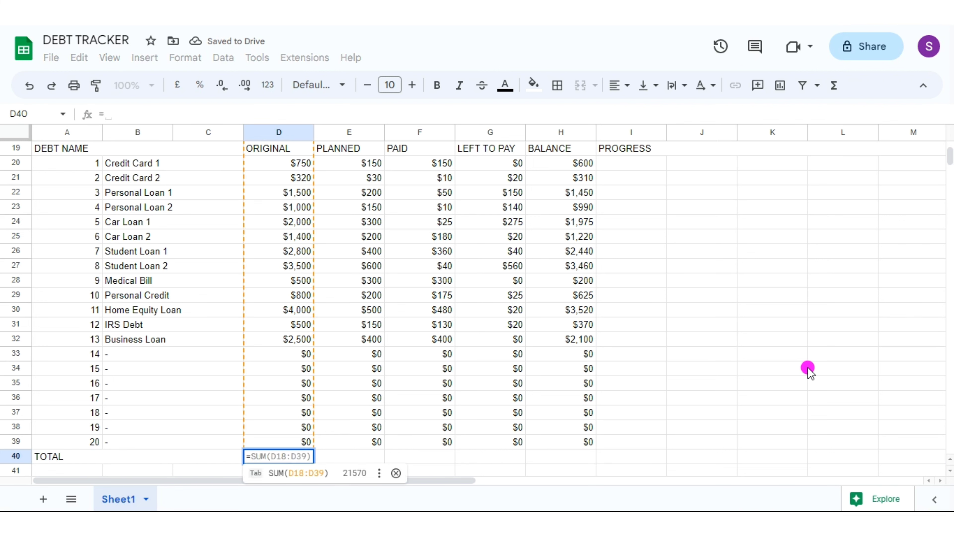
type("SUM(")
left_click_drag(279, 163, 586, 448)
key("Return")
left_click(292, 441)
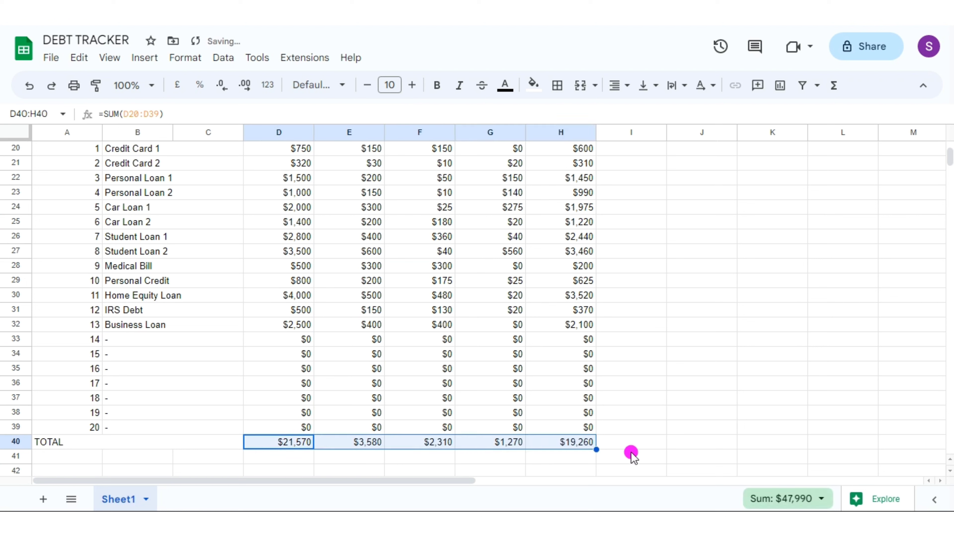
left_click(437, 442)
Merge I20:N20 in the Progress column and extend the merge down through row 40
scroll(951, 459, "up", 2)
scroll(940, 481, "right", 2)
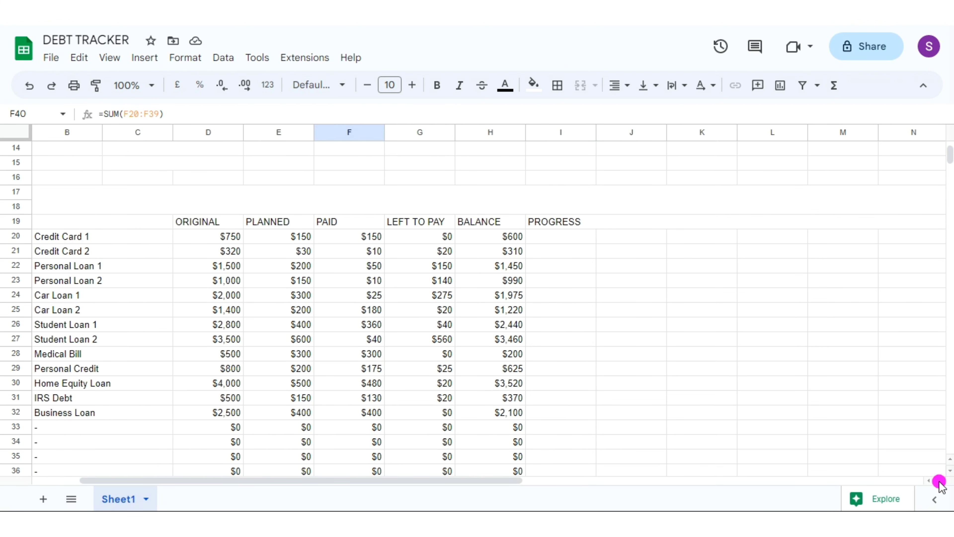
scroll(949, 472, "down", 2)
left_click_drag(491, 213, 807, 207)
left_click_drag(879, 214, 868, 382)
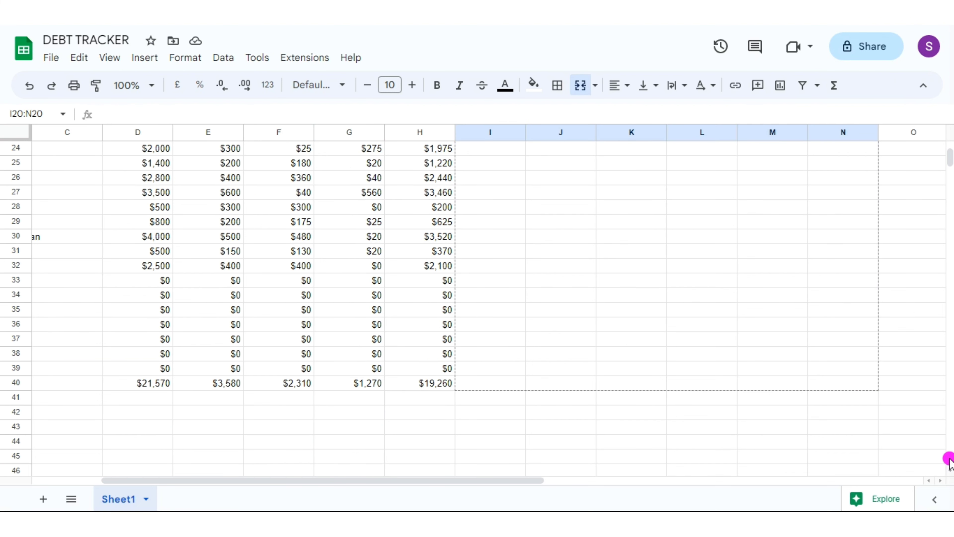
left_click_drag(949, 461, 950, 463)
scroll(500, 279, "up", 3)
Enter =SPARKLINE(F20,{"charttype","bar";"max",D20;"color1","black"}) as the progress bar in I20
left_click(496, 264)
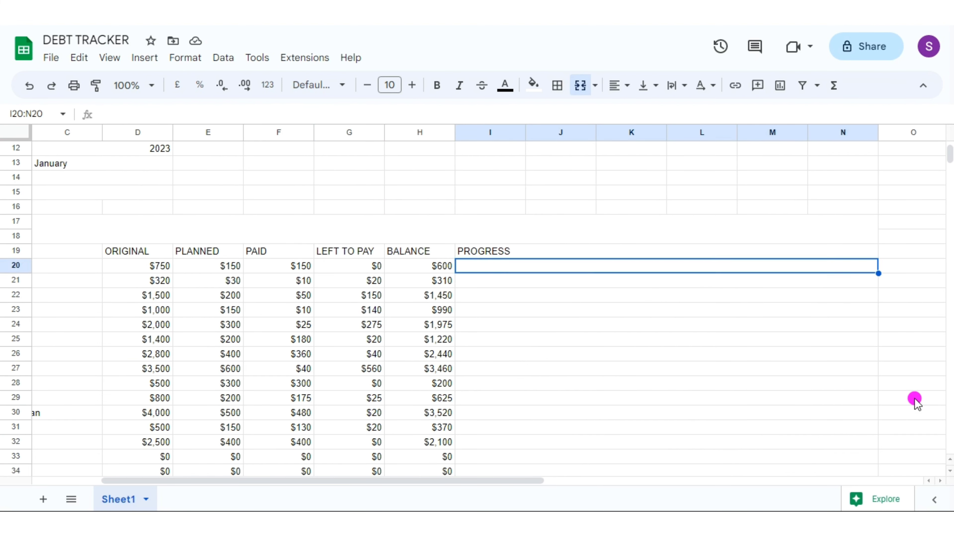
scroll(950, 420, "down", 2)
type("=SPARKLINE")
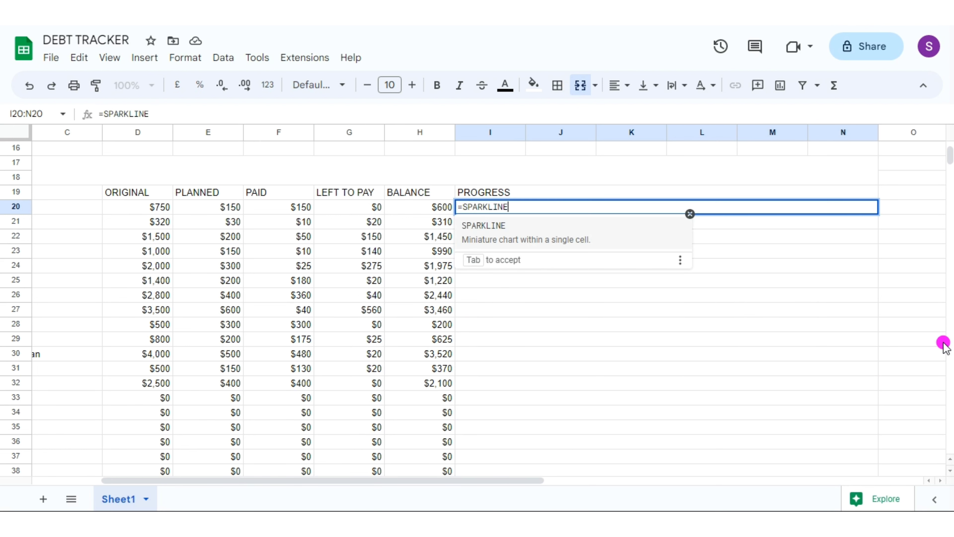
type("(F20{\"charttype\",\"\"")
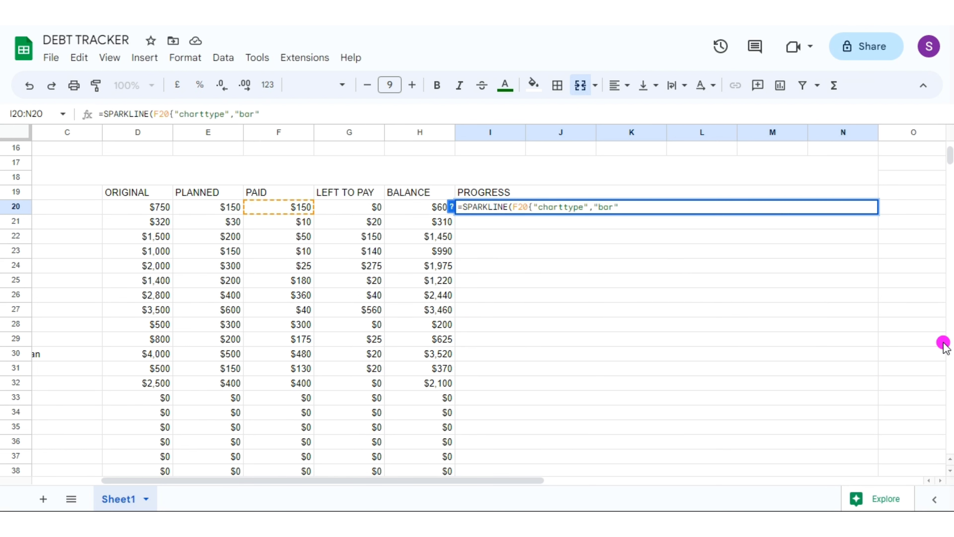
type("bar;\"max\",D20")
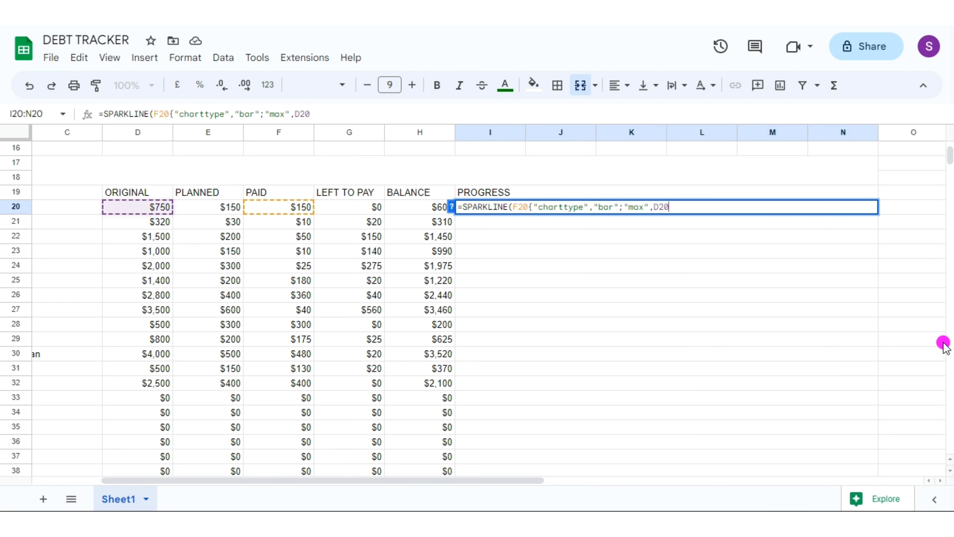
type(";\"colo")
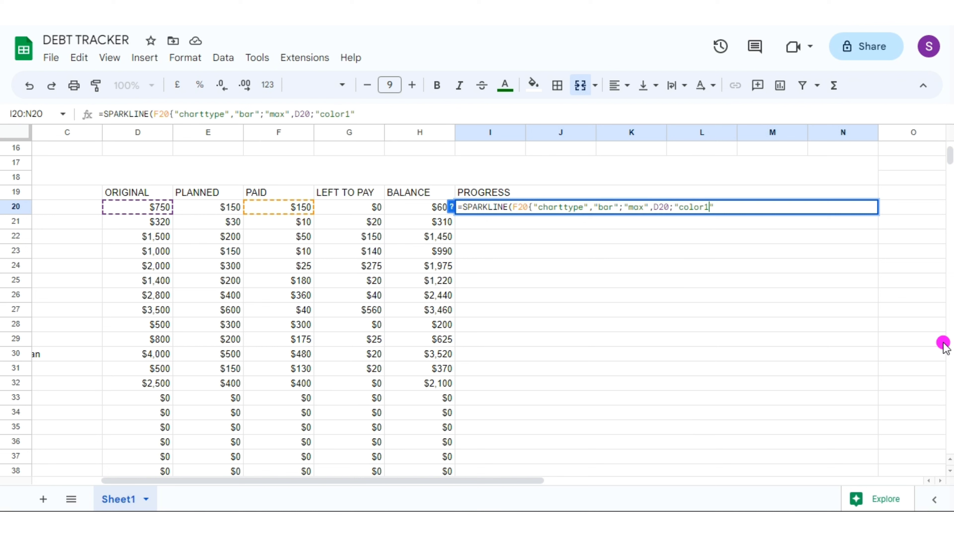
type("r1\",\"blo")
type("ck\"}")
key("Return")
Fill the progress bar formula down to row 40 and clear it from the empty debts in rows 33 to 39
left_click(579, 209)
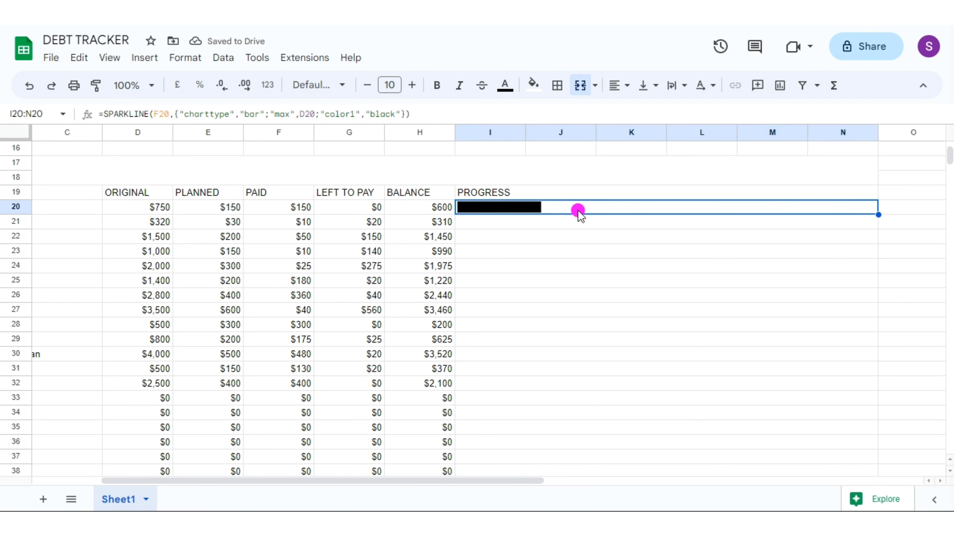
left_click_drag(878, 213, 913, 393)
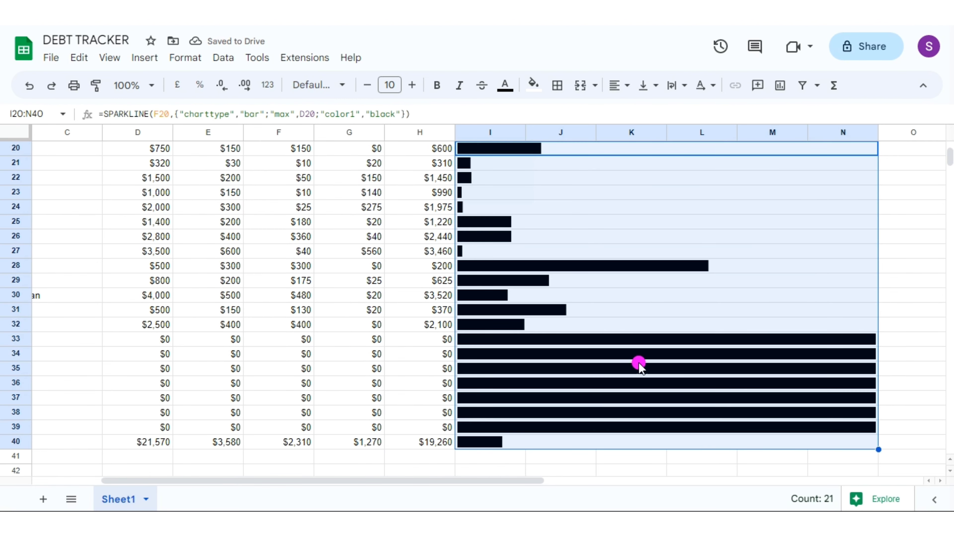
left_click_drag(564, 338, 578, 430)
key("Delete")
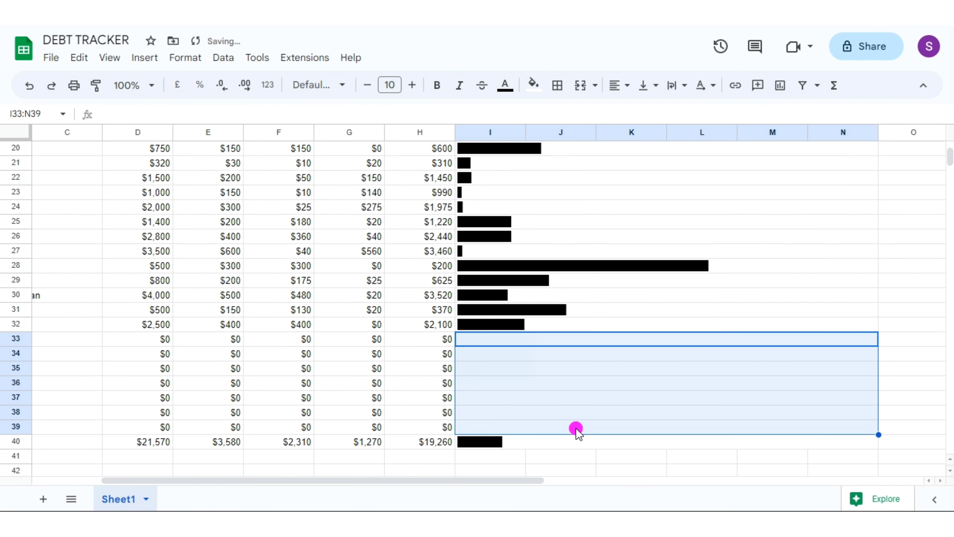
key("Up")
scroll(952, 464, "up", 1)
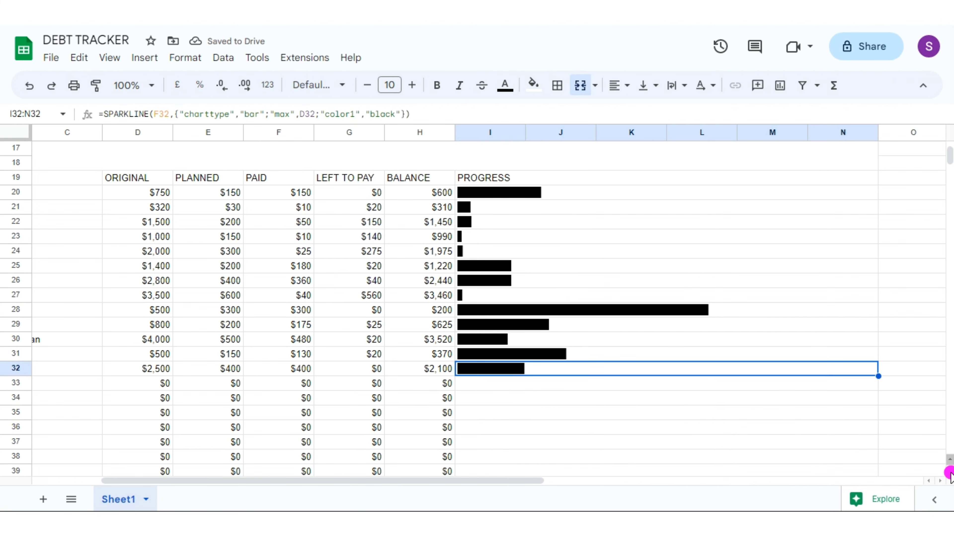
Change the Paid amounts to 150 for Personal Loan 1, 100 for Personal Loan 2, 250 for Car Loan 1 and 300 for Student Loan 2
scroll(950, 474, "down", 1)
left_click(298, 197)
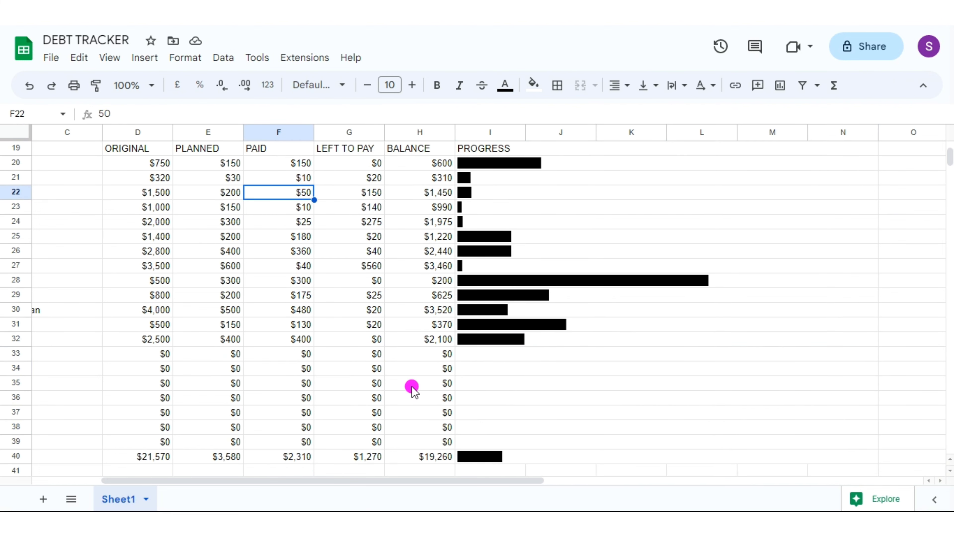
type("150")
key("Return")
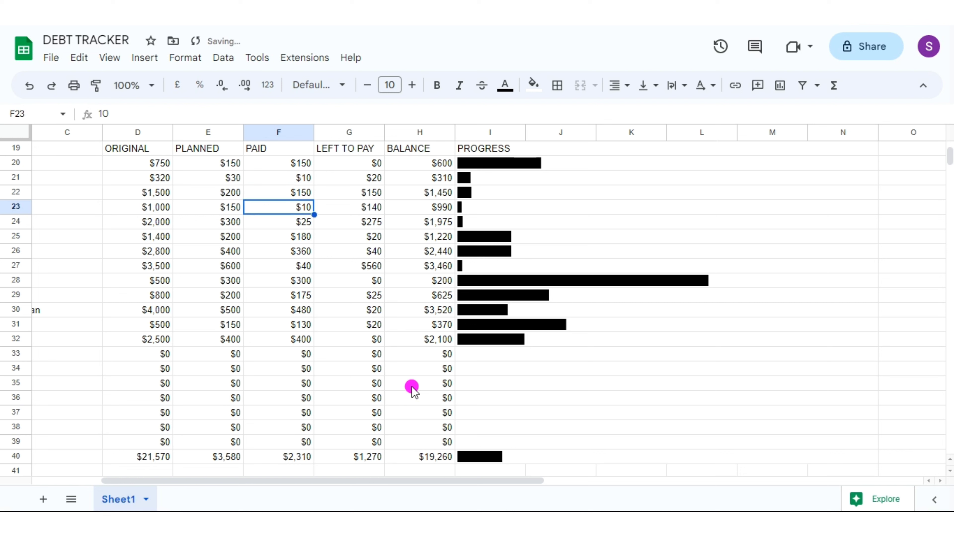
left_click(303, 220)
type("250")
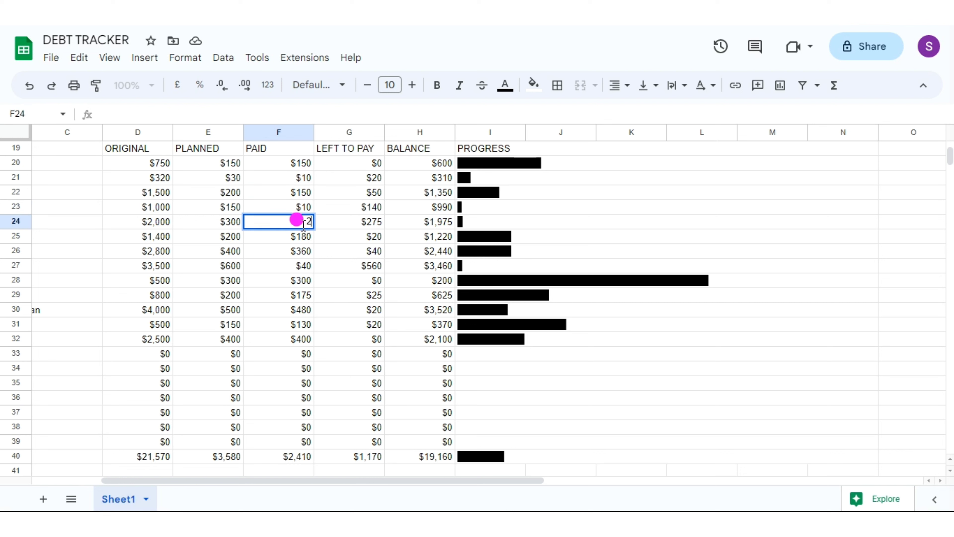
key("Return")
left_click(305, 209)
type("100")
key("Return")
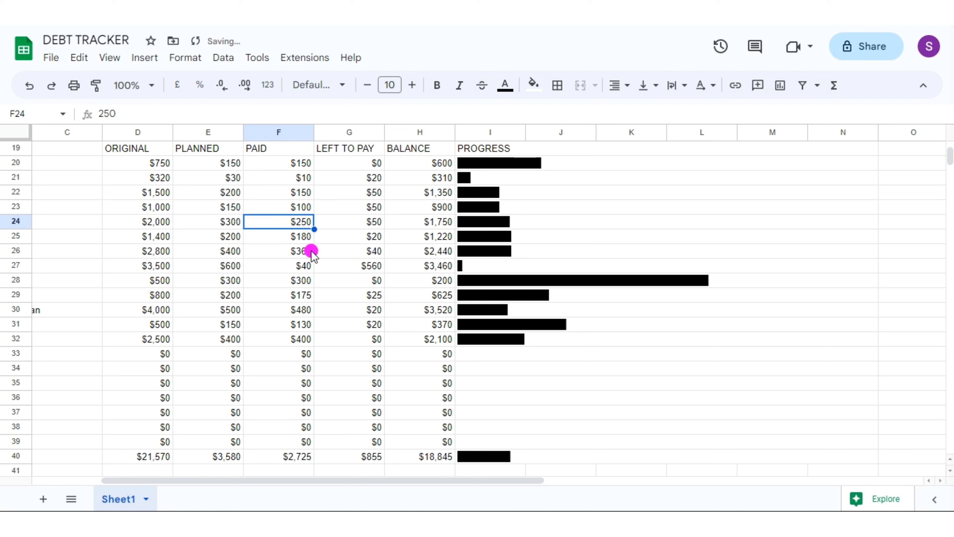
left_click(302, 267)
type("300")
key("Return")
Link Debt Paid Off in C14 of the summary to the Paid total with =F40
scroll(950, 455, "up", 5)
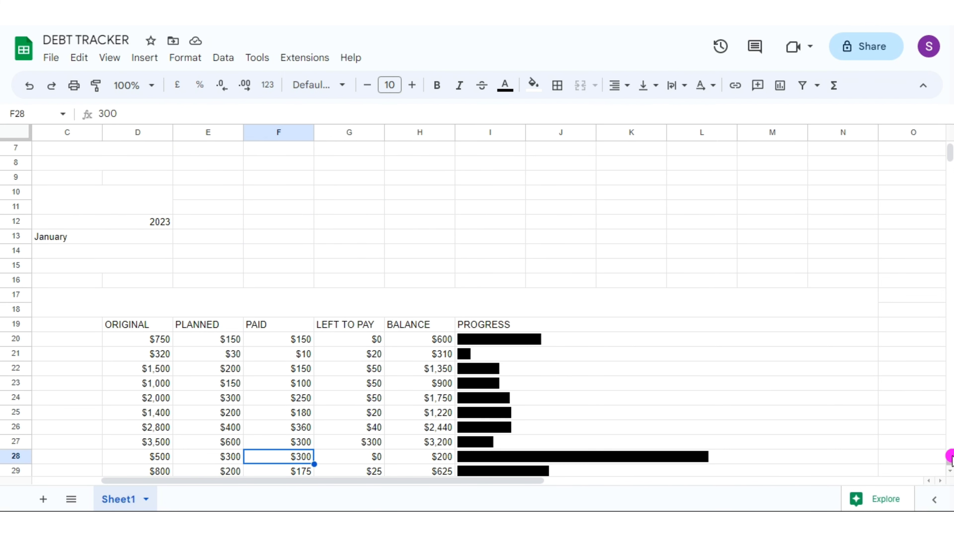
left_click_drag(319, 481, 244, 480)
left_click(202, 256)
type("=")
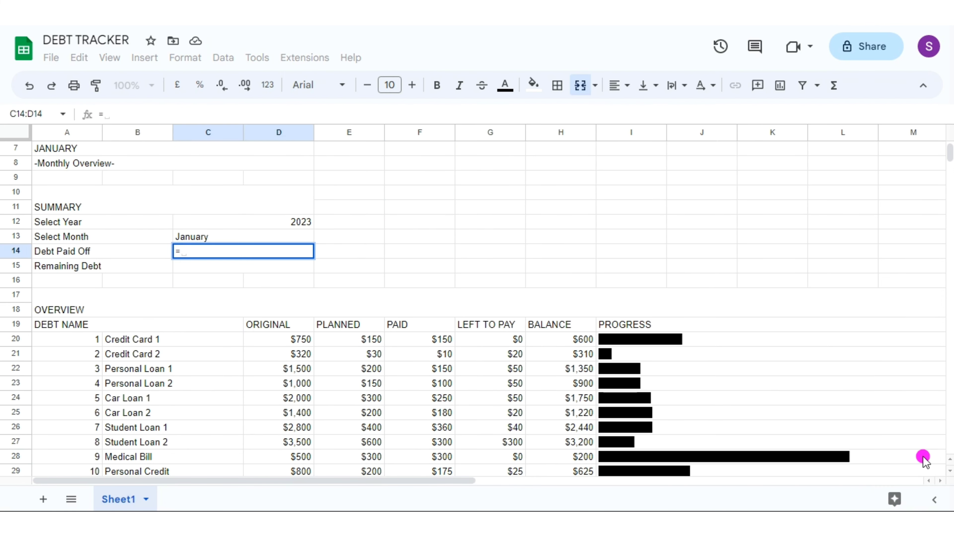
scroll(950, 470, "down", 5)
left_click(411, 443)
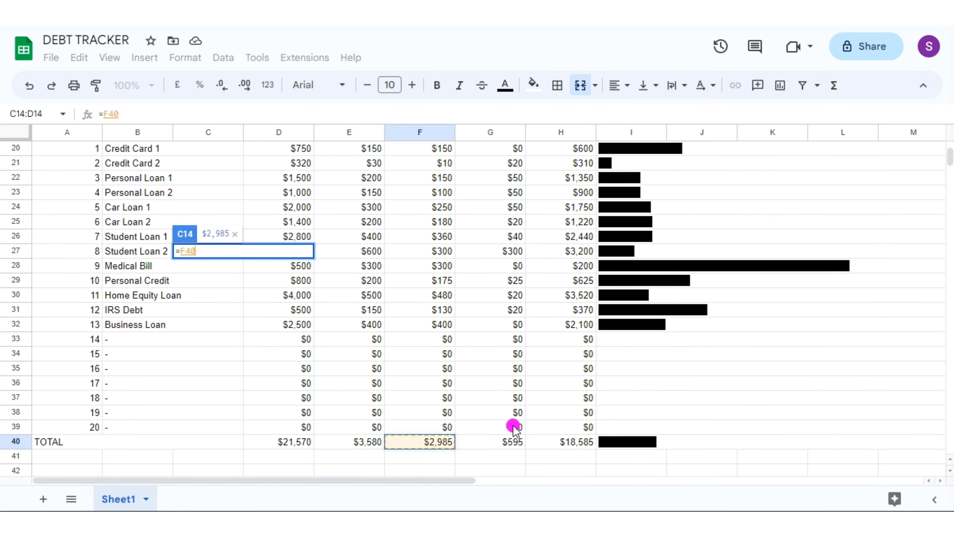
key("Return")
Link Remaining Debt in C15 of the summary to the Balance total with =H40
scroll(366, 305, "up", 3)
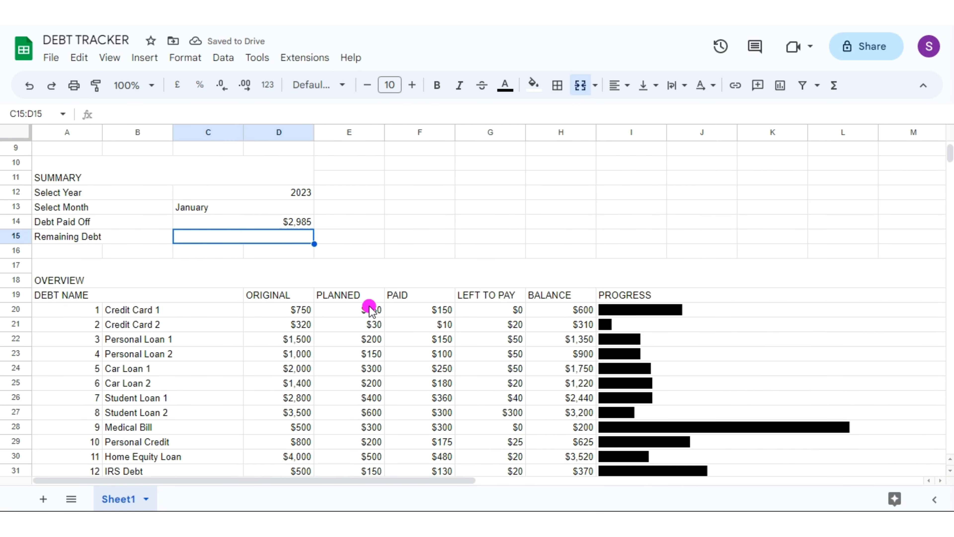
type("=")
scroll(586, 424, "down", 4)
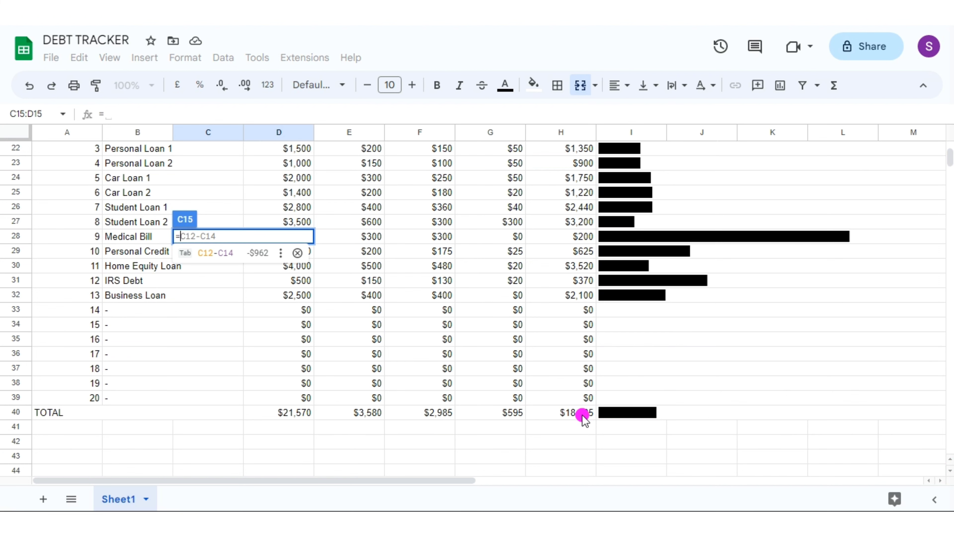
left_click(581, 416)
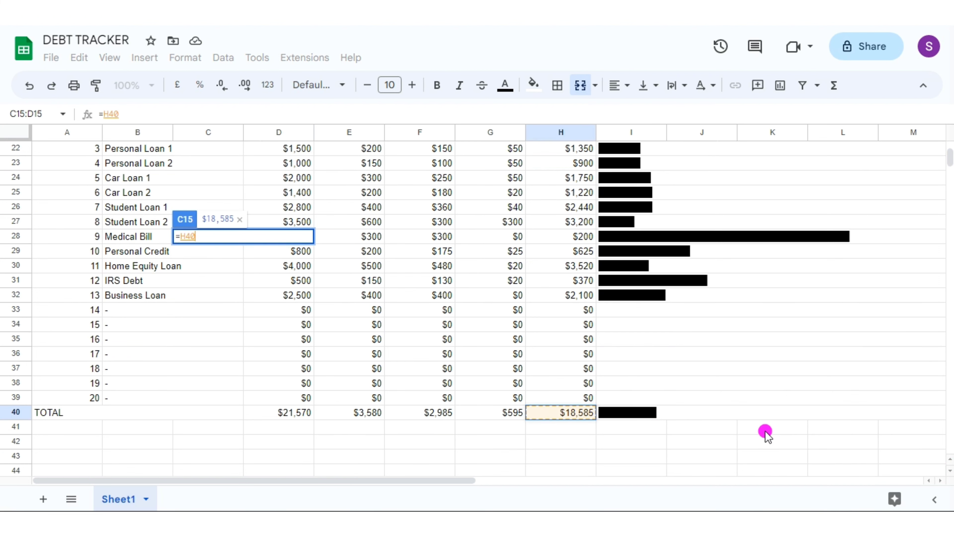
key("Return")
left_click(267, 191)
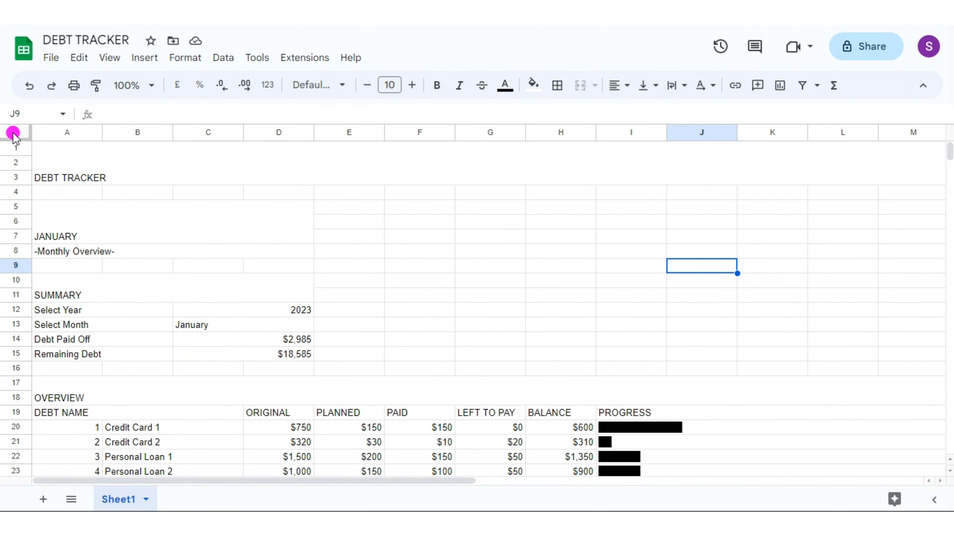
Set the text of the whole sheet to Josefin Sans at font size 12
left_click(13, 132)
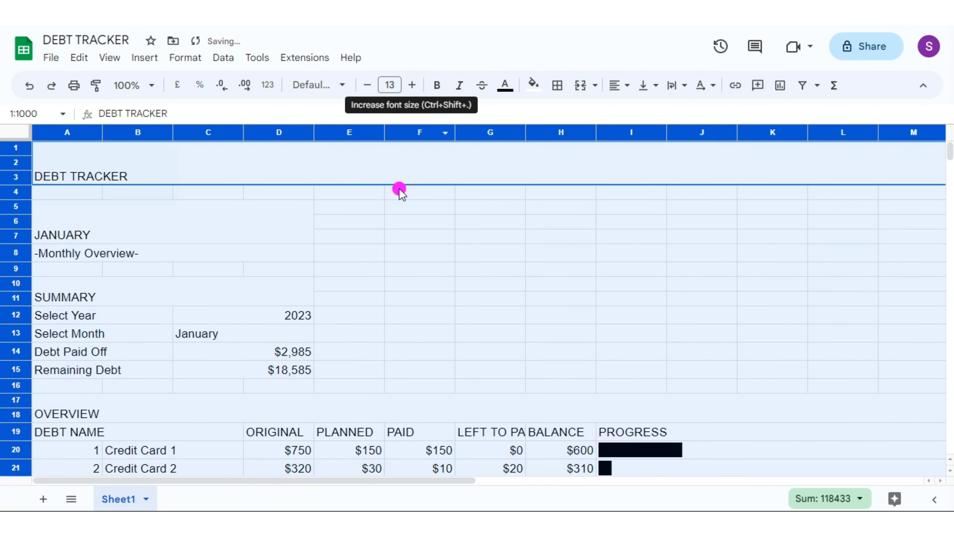
left_click(338, 87)
left_click(338, 227)
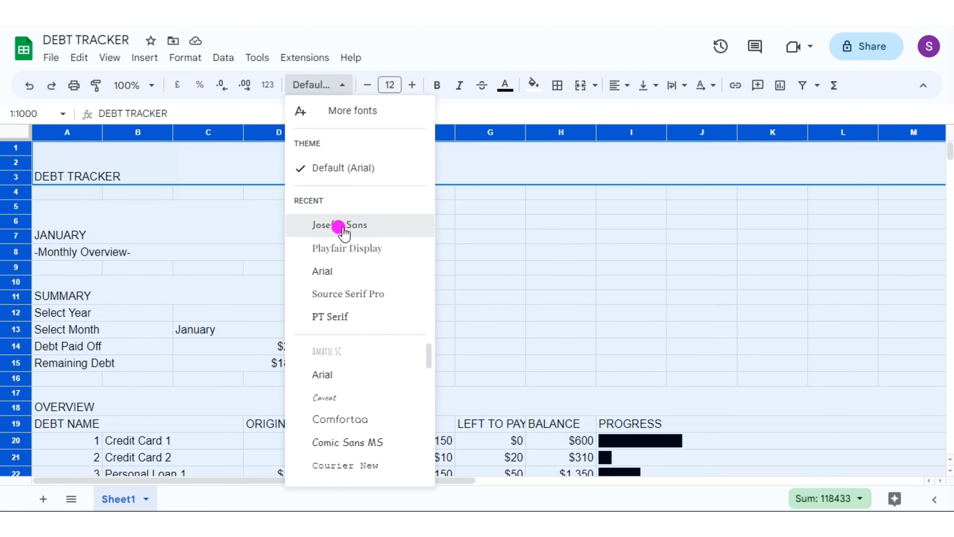
Make the DEBT TRACKER title bold at font size 40 and centre it horizontally
left_click(275, 165)
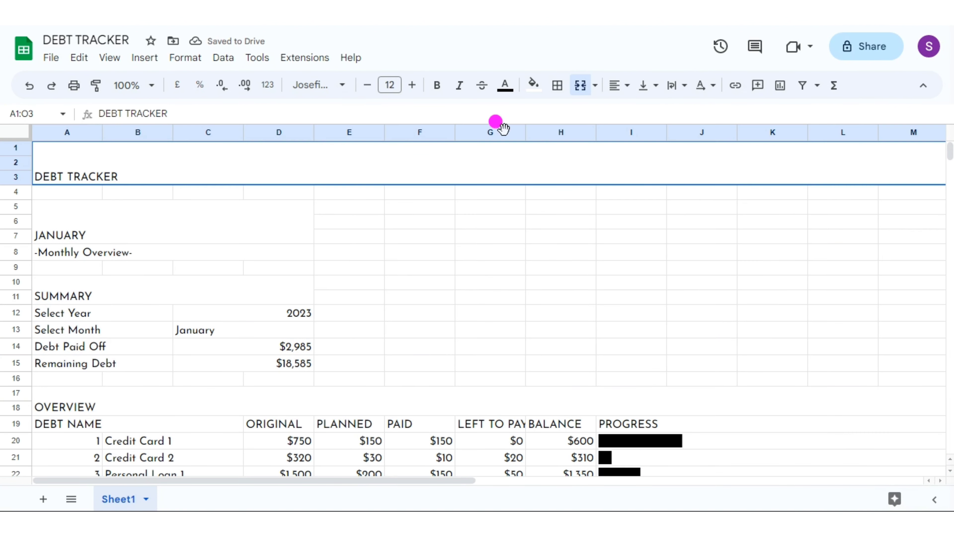
left_click(437, 85)
left_click(389, 85)
key("Return")
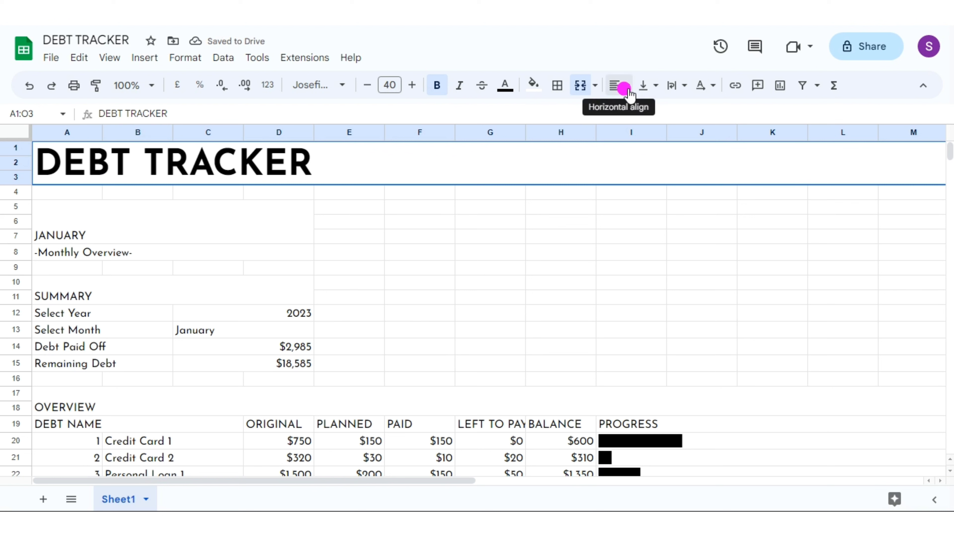
left_click(617, 85)
left_click(641, 112)
Make the JANUARY heading bold at size 25, centred horizontally and vertically, and middle-align the DEBT TRACKER title vertically
left_click(133, 237)
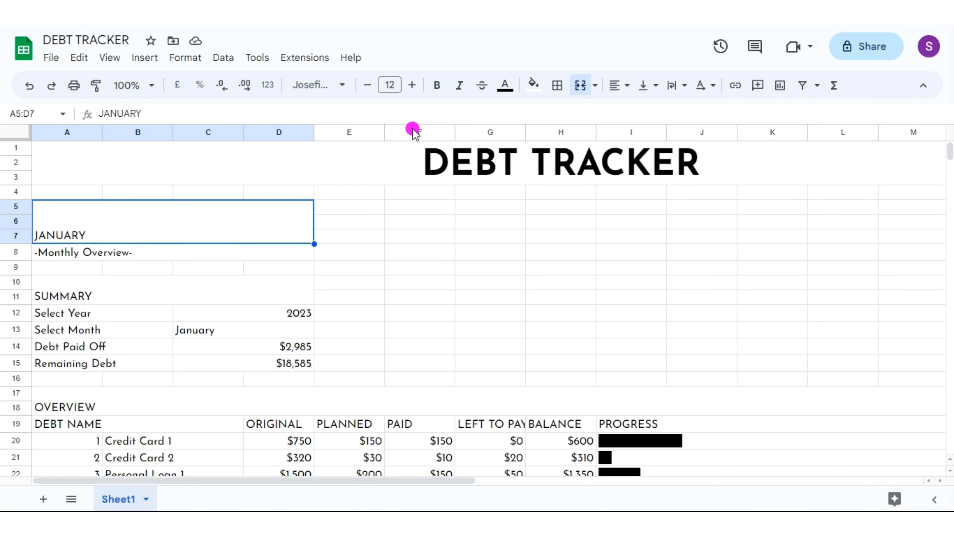
left_click(391, 85)
type("2")
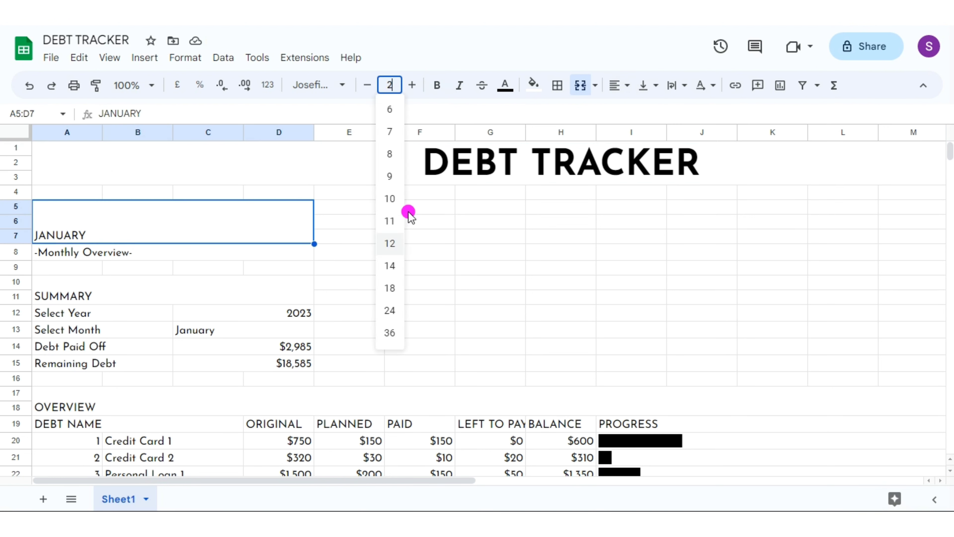
type("5")
key("Return")
left_click(437, 85)
left_click(618, 85)
left_click(641, 112)
left_click(647, 85)
left_click(669, 112)
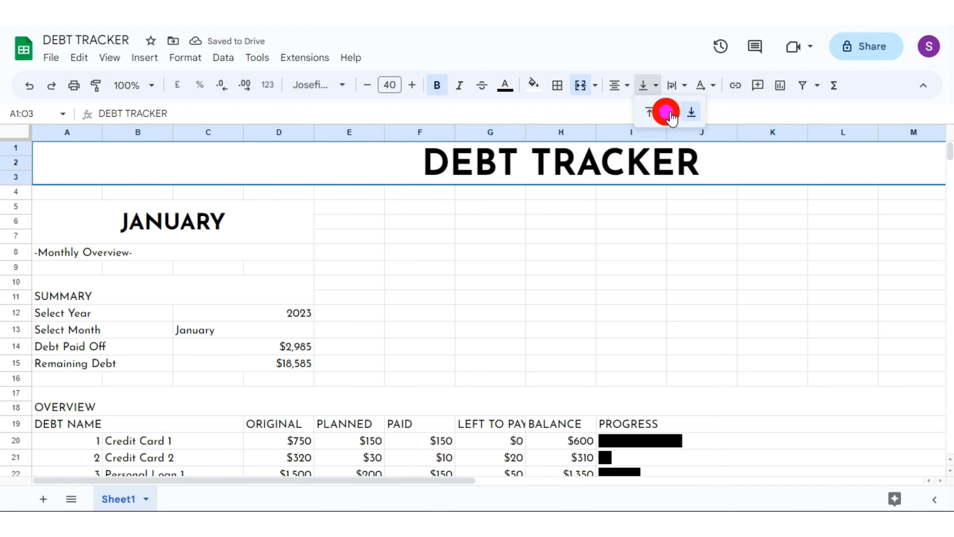
Centre the -Monthly Overview- subtitle in row 8 horizontally and vertically
left_click(126, 253)
left_click(618, 85)
left_click(641, 112)
left_click(646, 86)
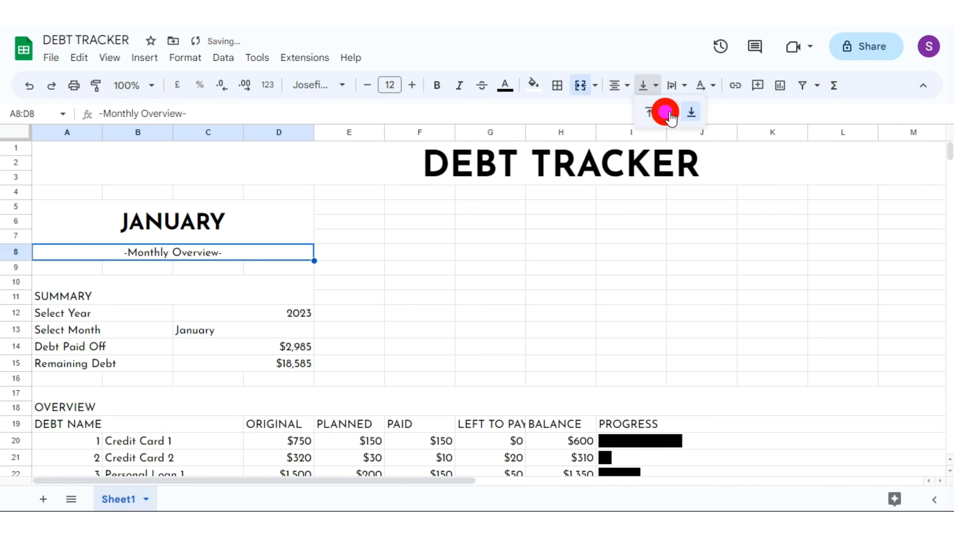
left_click(670, 112)
Make the SUMMARY and OVERVIEW headings bold at font size 25 and centre both horizontally and vertically
left_click(79, 291)
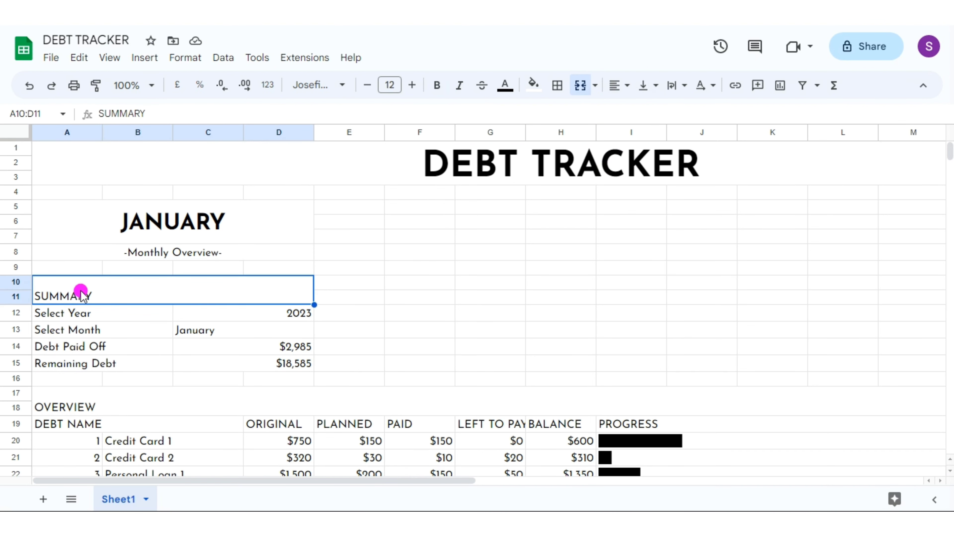
left_click(152, 407, "ctrl")
left_click(437, 85)
left_click(390, 86)
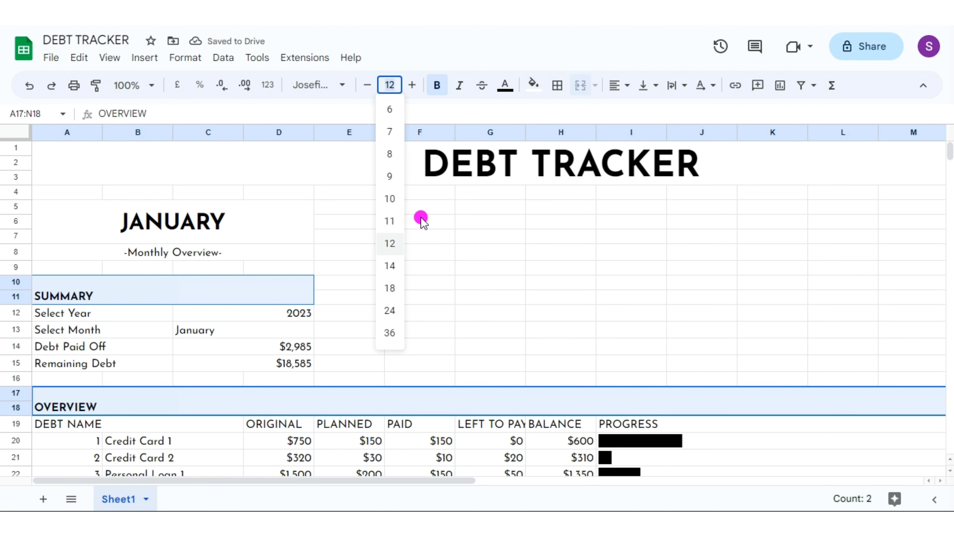
key("Return")
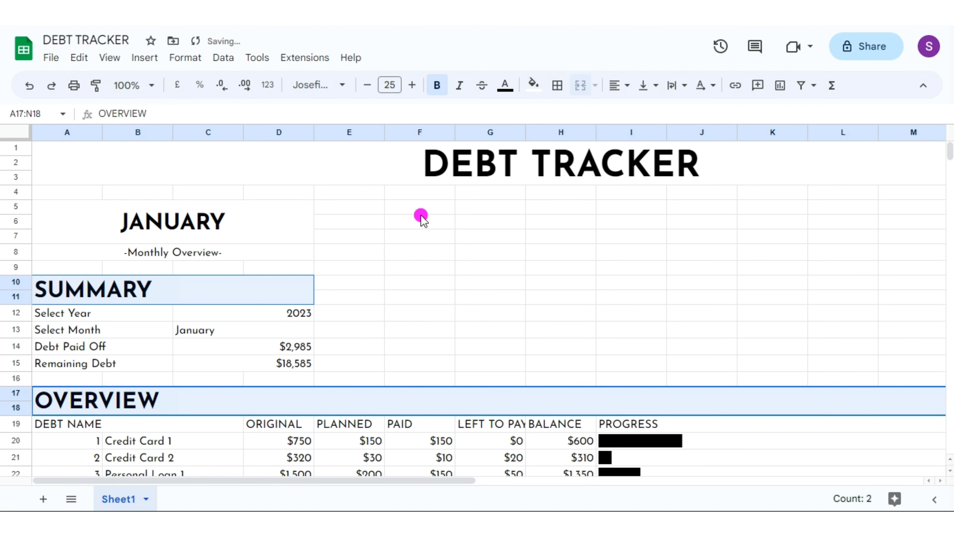
left_click(619, 86)
left_click(639, 112)
left_click(645, 86)
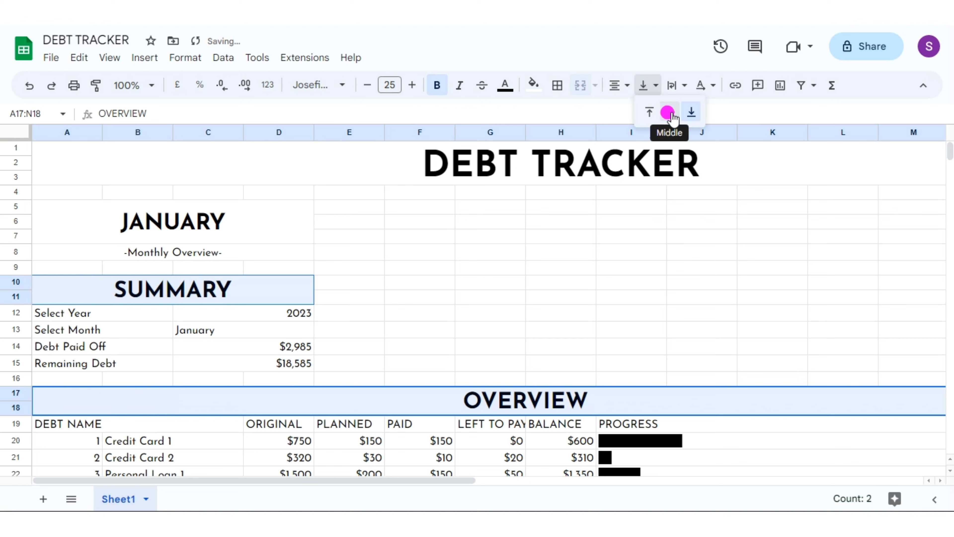
left_click(667, 112)
Centre the summary values in C12:D15 horizontally
left_click_drag(213, 312, 225, 364)
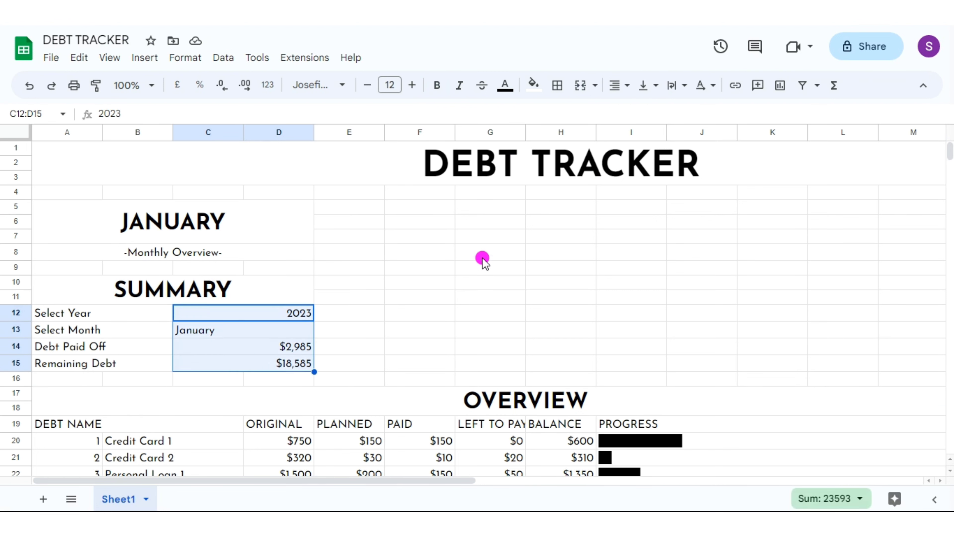
left_click(623, 90)
left_click(639, 111)
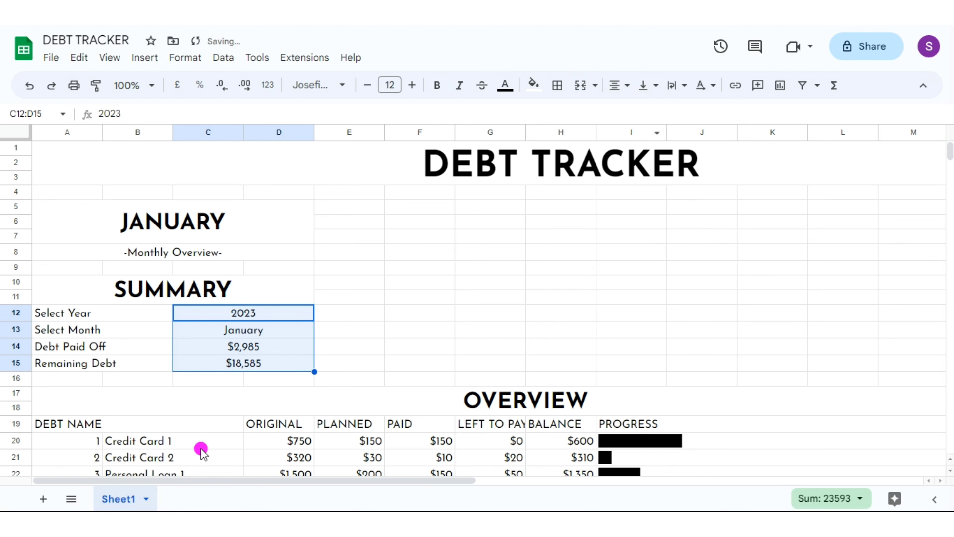
Make the overview column headers in row 19 bold and centre them horizontally and vertically
scroll(951, 464, "down", 6)
scroll(70, 215, "up", 1)
left_click_drag(70, 211, 605, 210)
left_click(437, 85)
left_click(624, 87)
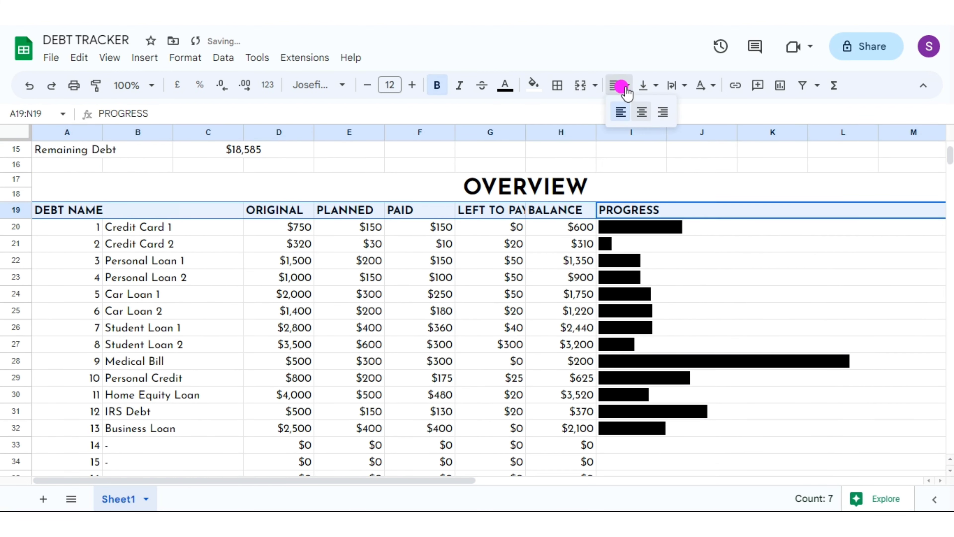
left_click(639, 111)
left_click(650, 86)
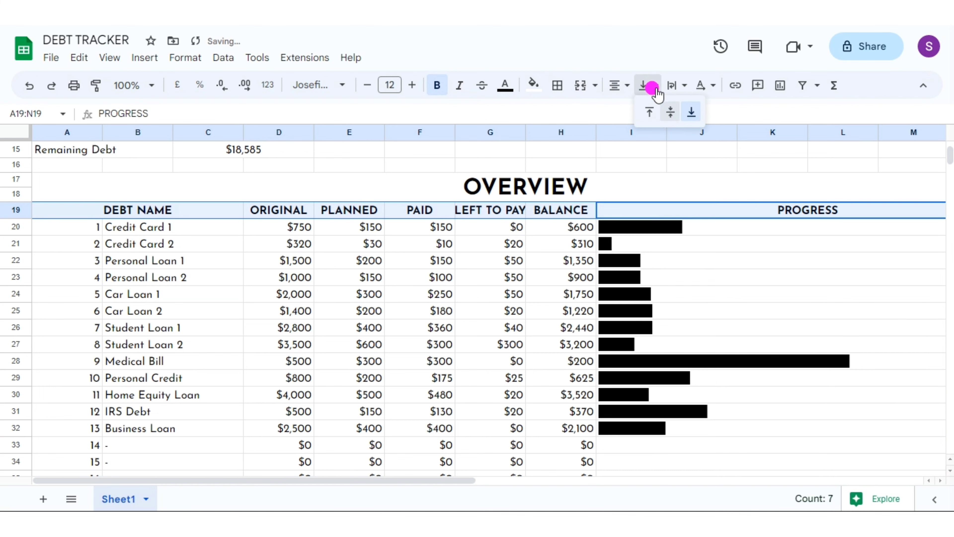
Narrow columns A, B, C, F, K and L and slightly widen column G to fit the LEFT TO PAY header
left_click(75, 231)
left_click_drag(103, 133, 148, 133)
scroll(546, 387, "up", 4)
left_click(951, 472)
left_click_drag(219, 133, 190, 132)
left_click_drag(402, 132, 385, 132)
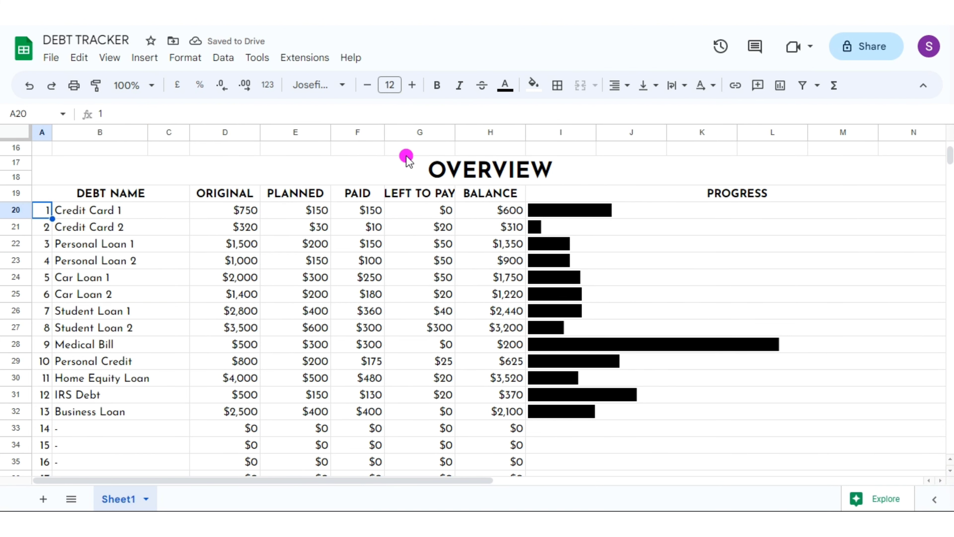
left_click_drag(455, 132, 463, 133)
left_click_drag(816, 133, 810, 132)
left_click_drag(745, 132, 739, 132)
left_click_drag(148, 132, 144, 133)
scroll(284, 214, "up", 5)
left_click(283, 212)
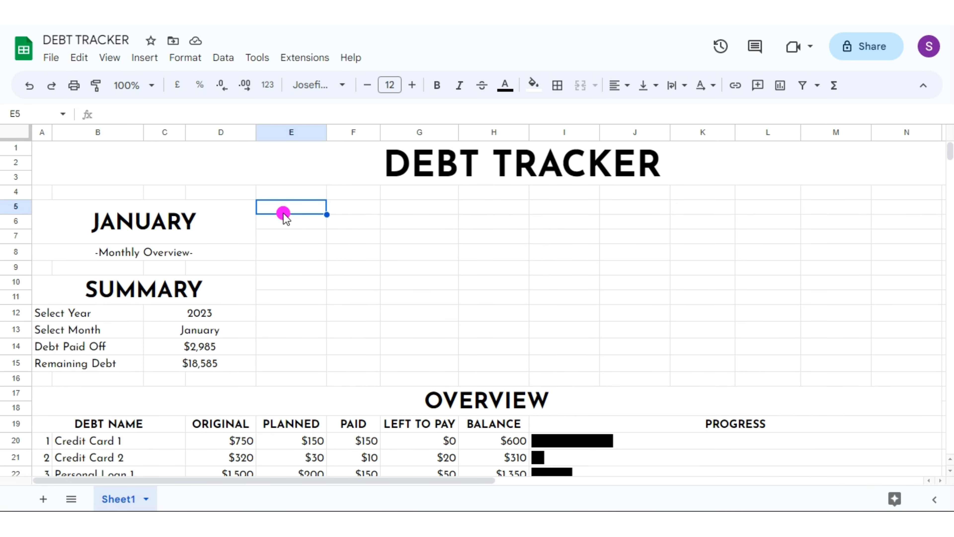
Make the TOTAL row A40:H40 bold and centre it horizontally and vertically
scroll(944, 469, "down", 10)
left_click_drag(85, 417, 494, 418)
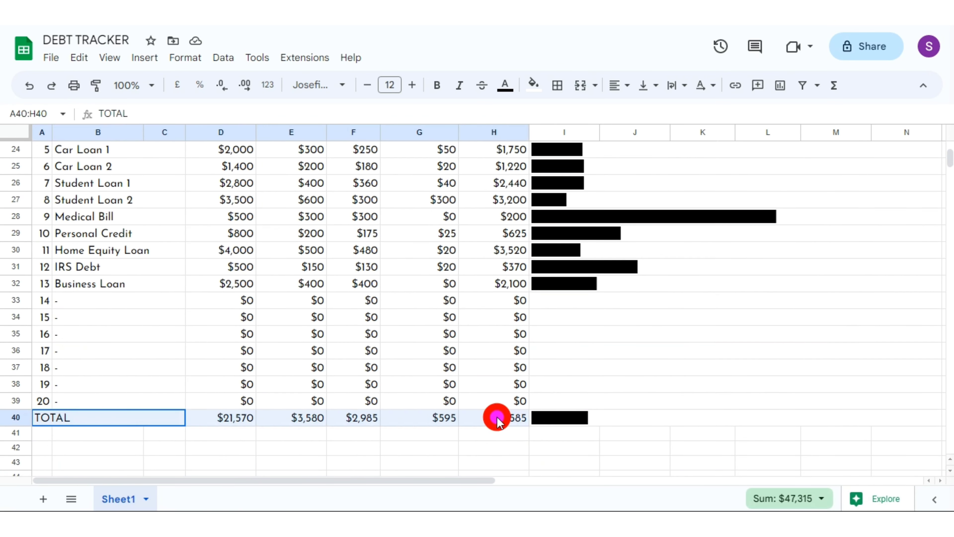
left_click(436, 88)
left_click(619, 85)
left_click(639, 112)
left_click(644, 85)
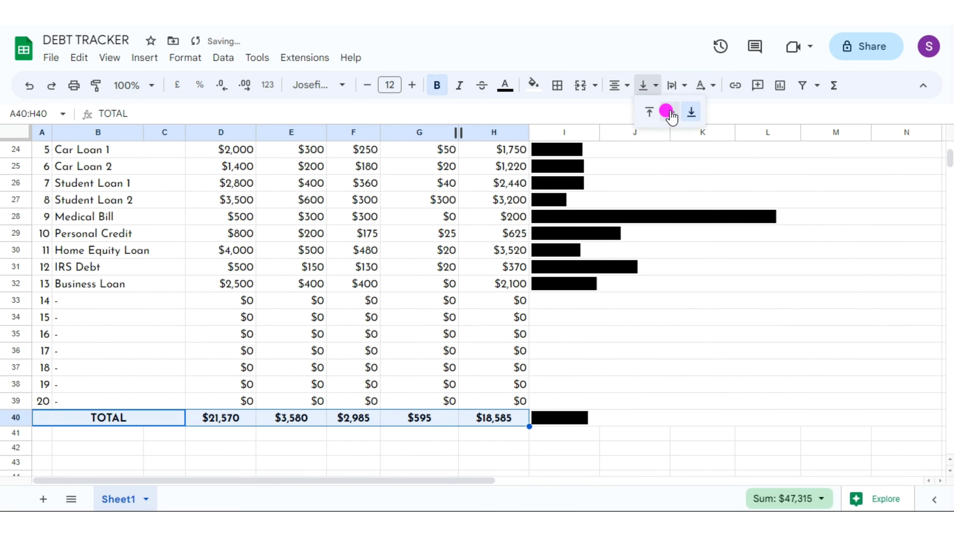
left_click(671, 114)
Hide the gridlines of the sheet
left_click_drag(545, 368, 950, 374)
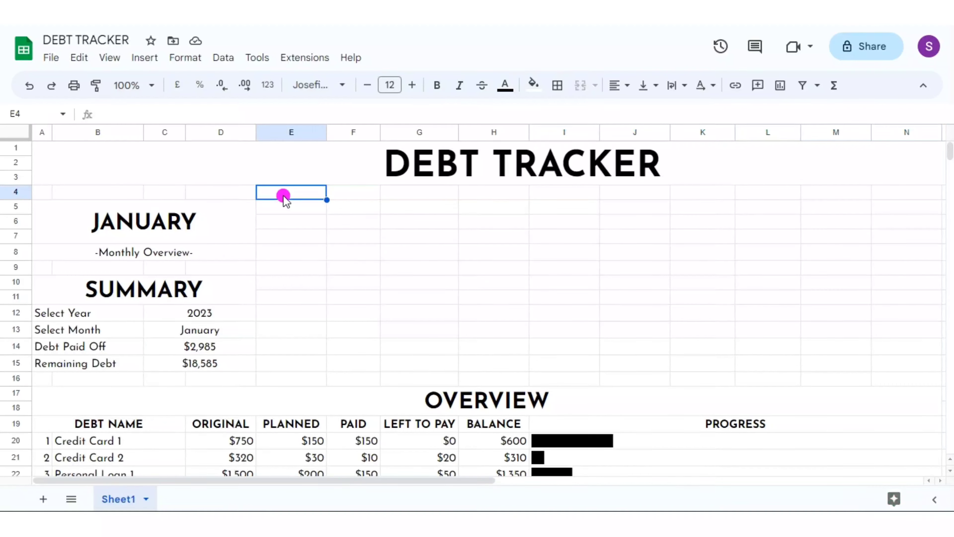
left_click(110, 57)
mouse_move(244, 88)
left_click(334, 109)
left_click(340, 255)
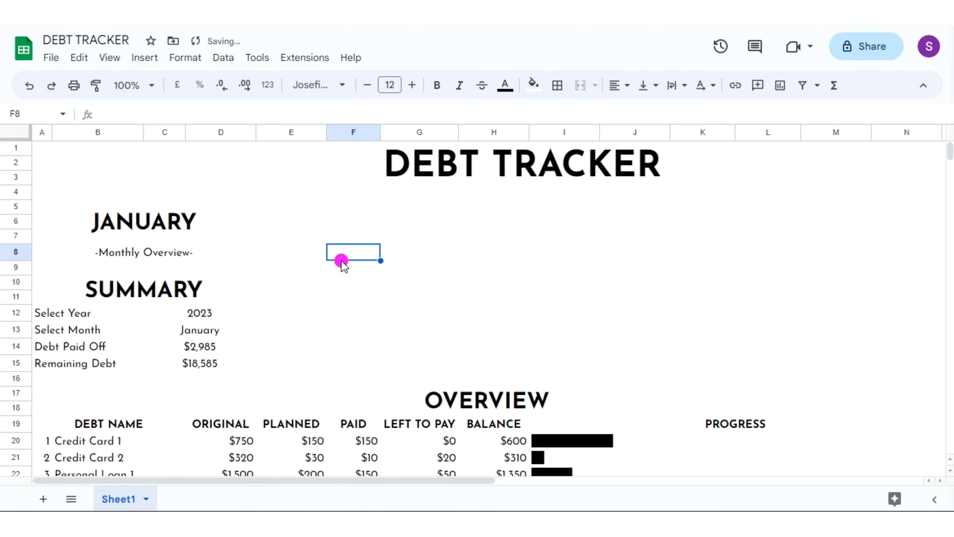
Add a black border to the merged DEBT TRACKER title
left_click(359, 164)
left_click(557, 85)
left_click(663, 138)
Apply all borders to the JANUARY heading and its subtitle in A5:D8
left_click_drag(143, 222, 164, 251)
left_click(557, 87)
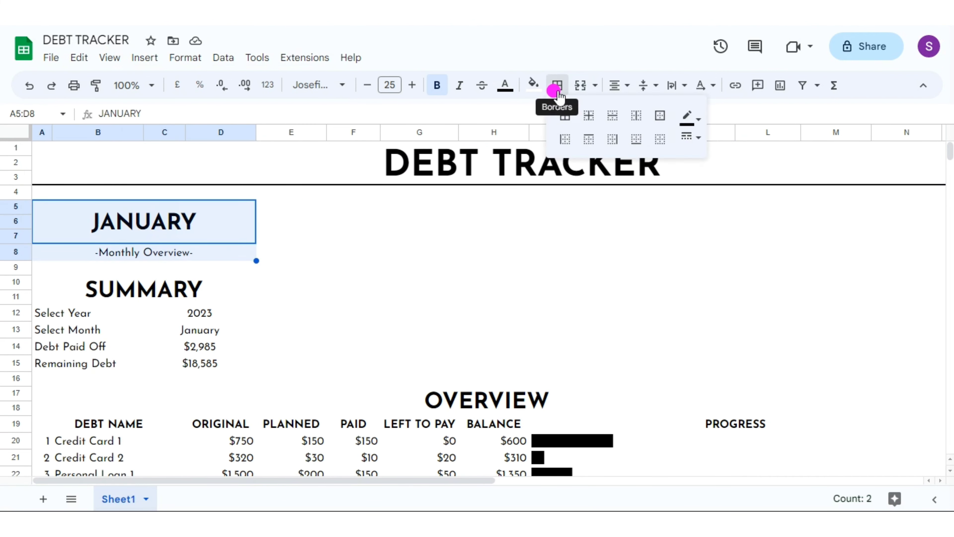
left_click(558, 88)
left_click(558, 87)
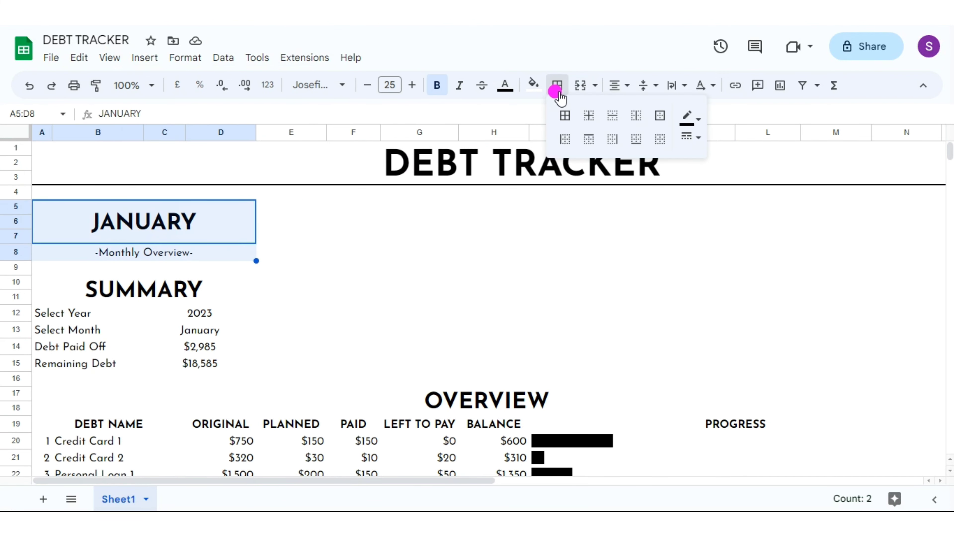
left_click(562, 115)
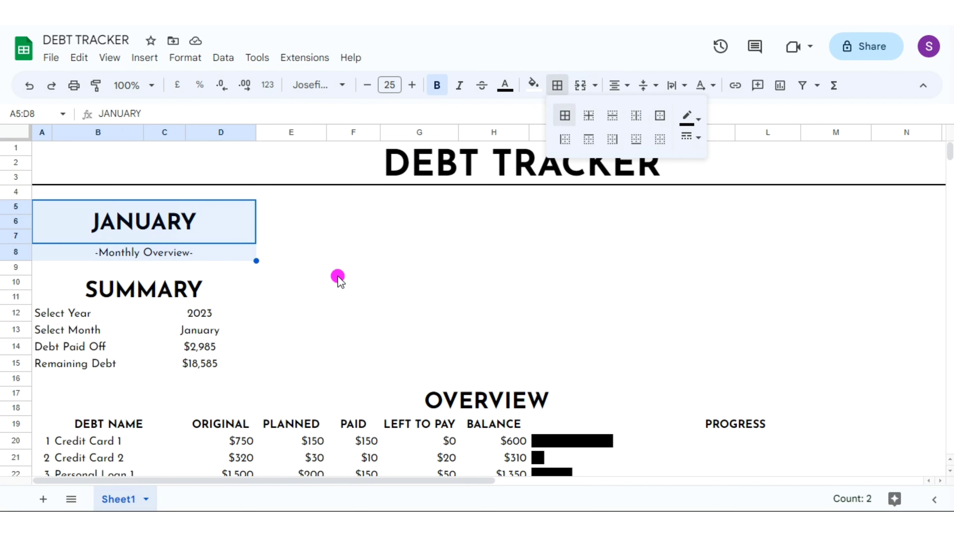
Apply outer borders to the SUMMARY block A10:D15 and to the OVERVIEW heading A17:N18
left_click_drag(156, 292, 175, 344)
left_click(556, 87)
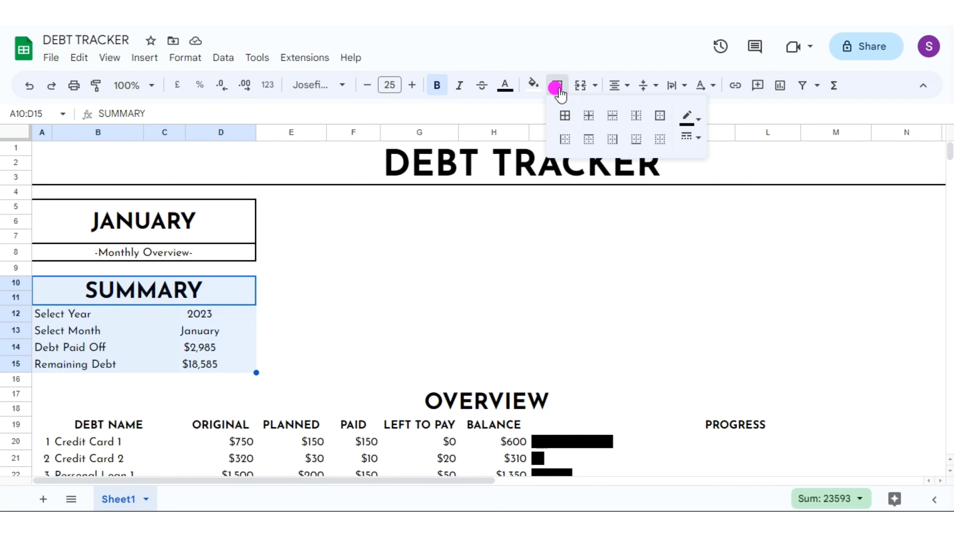
left_click(658, 117)
left_click(272, 395)
left_click(558, 86)
left_click(658, 117)
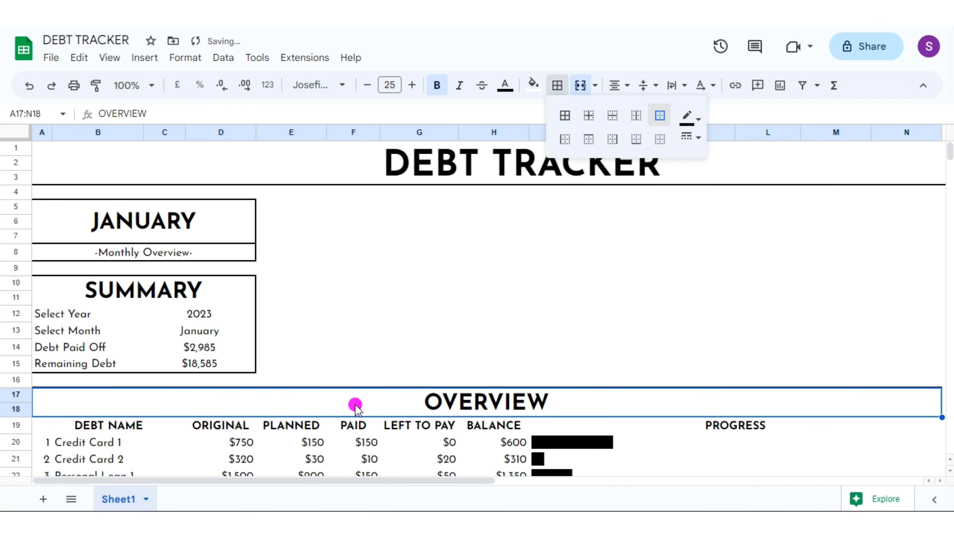
scroll(648, 358, "down", 5)
scroll(951, 471, "down", 5)
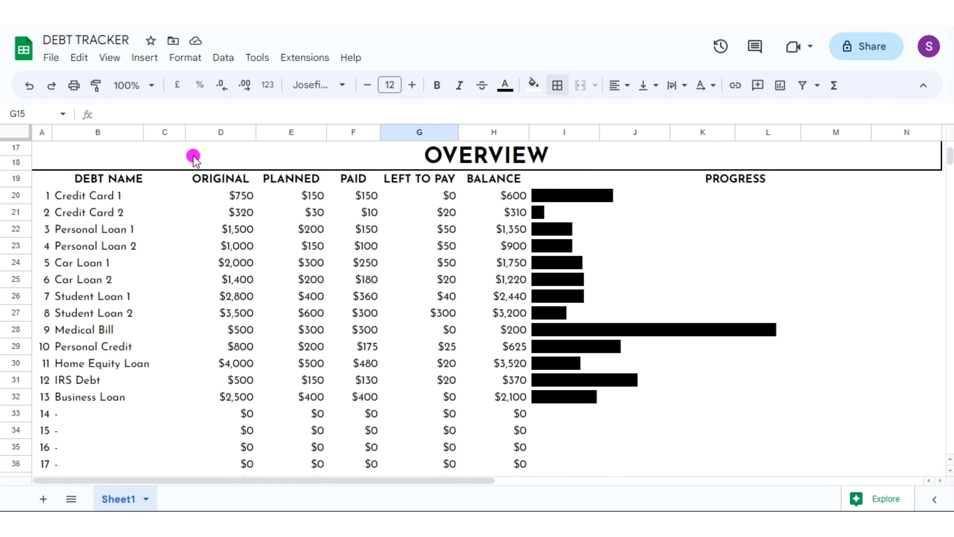
Apply outer borders around the OVERVIEW table A17:N40 and around its TOTAL row A40:N40
left_click_drag(191, 154, 828, 392)
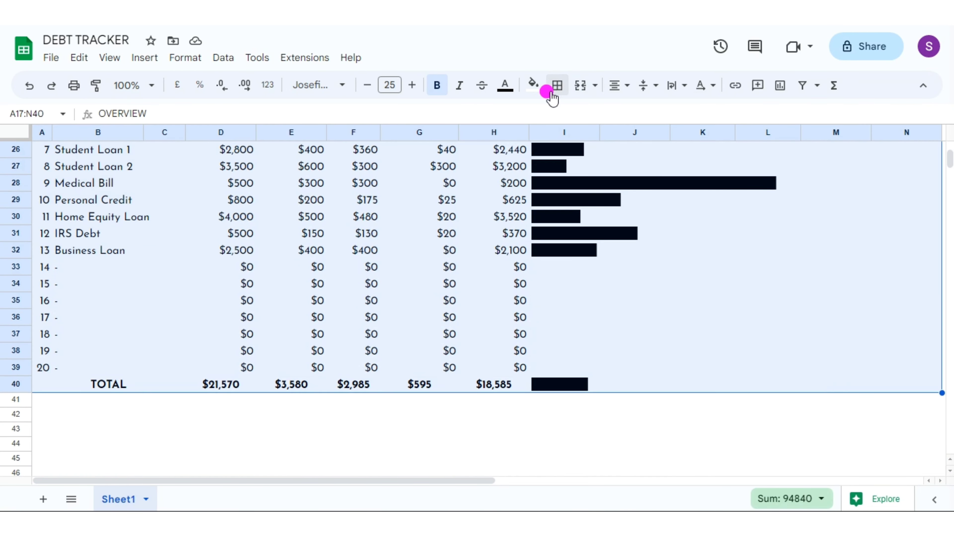
left_click(558, 86)
left_click(660, 115)
left_click_drag(69, 388, 659, 375)
left_click(558, 86)
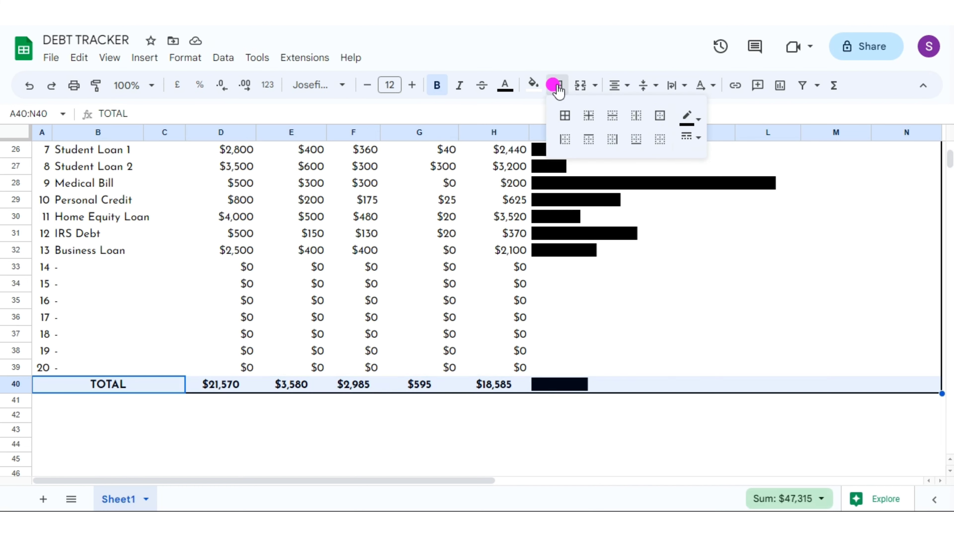
left_click(660, 115)
left_click(767, 415)
Apply thin inner borders to the debt table rows A19:N39
scroll(950, 463, "up", 4)
left_click_drag(47, 207, 666, 432)
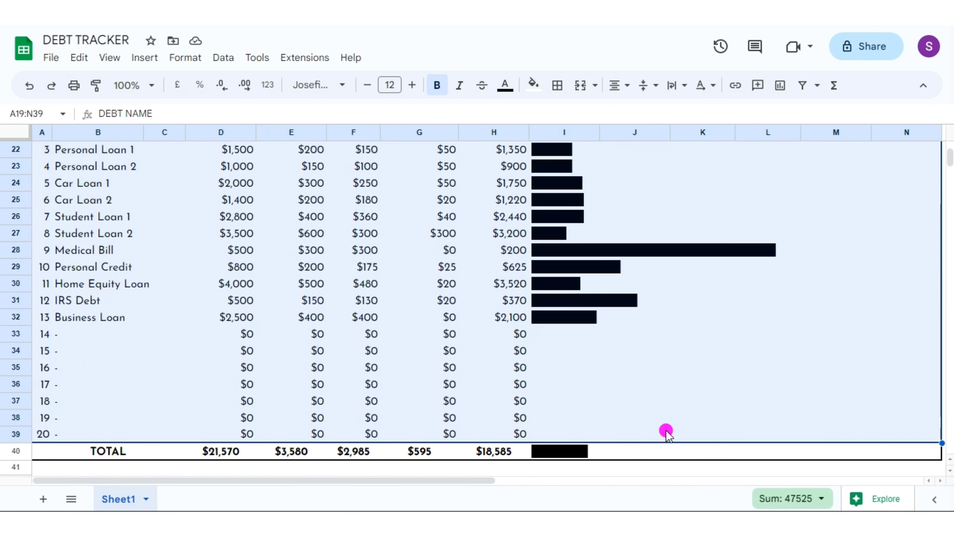
left_click(558, 86)
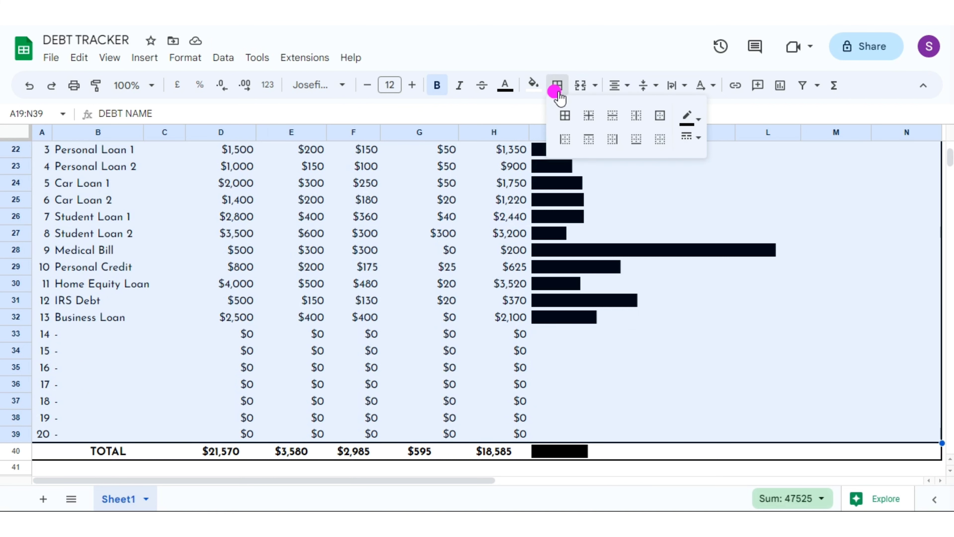
left_click(691, 143)
left_click(713, 162)
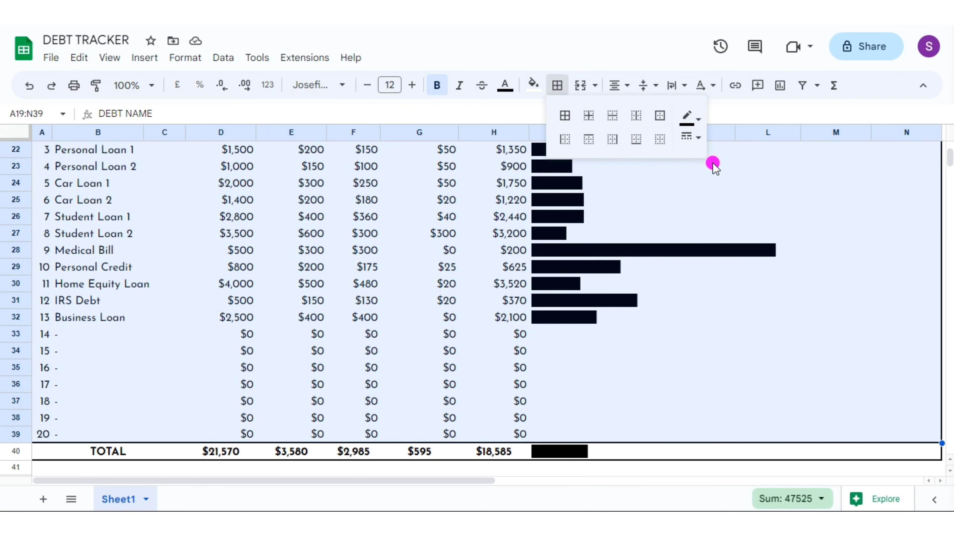
left_click(588, 120)
Add vertical borders between the cells of the TOTAL row A40:N40
left_click_drag(64, 451, 551, 450)
left_click(557, 91)
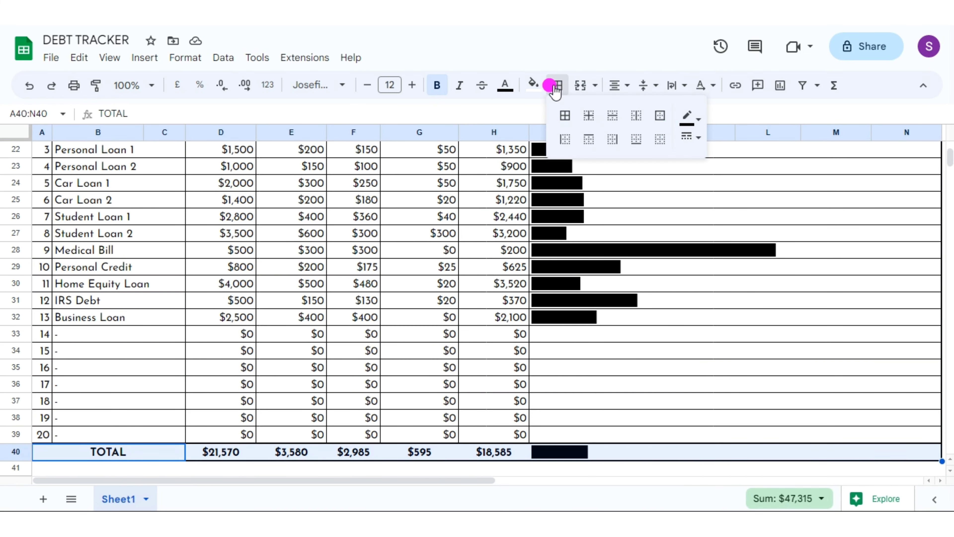
left_click(631, 117)
Add a thicker bottom border under the column header row A19:N19
scroll(950, 459, "up", 5)
scroll(950, 460, "up", 1)
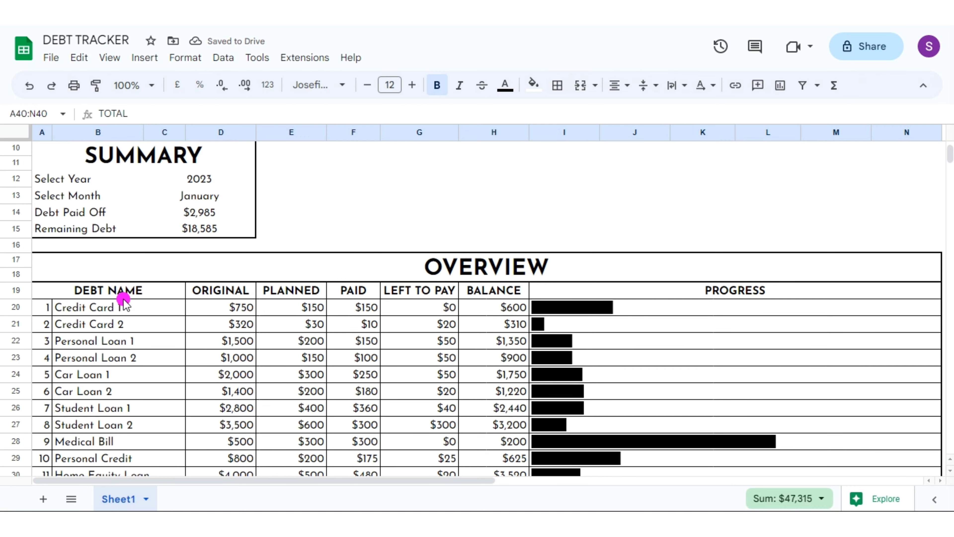
left_click_drag(120, 293, 597, 292)
left_click(558, 85)
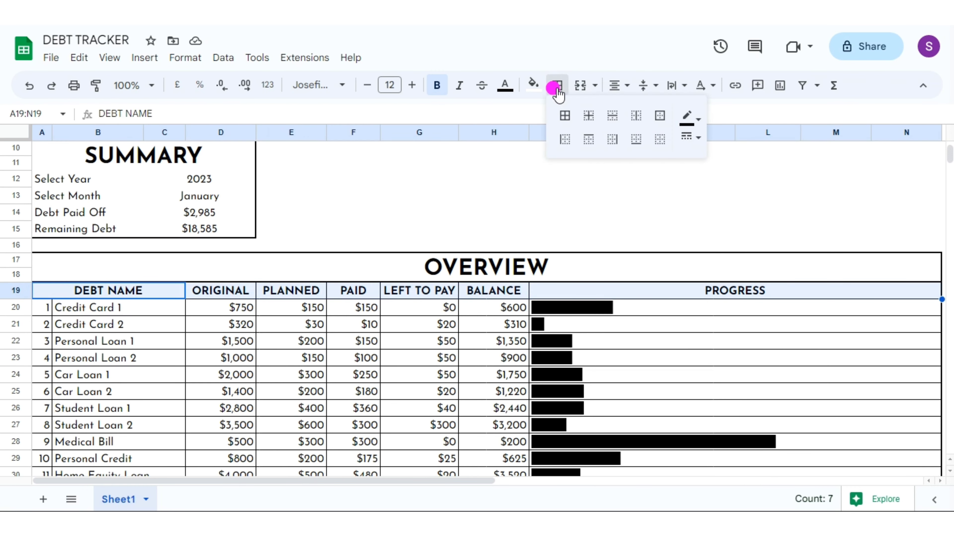
left_click(690, 137)
left_click(719, 179)
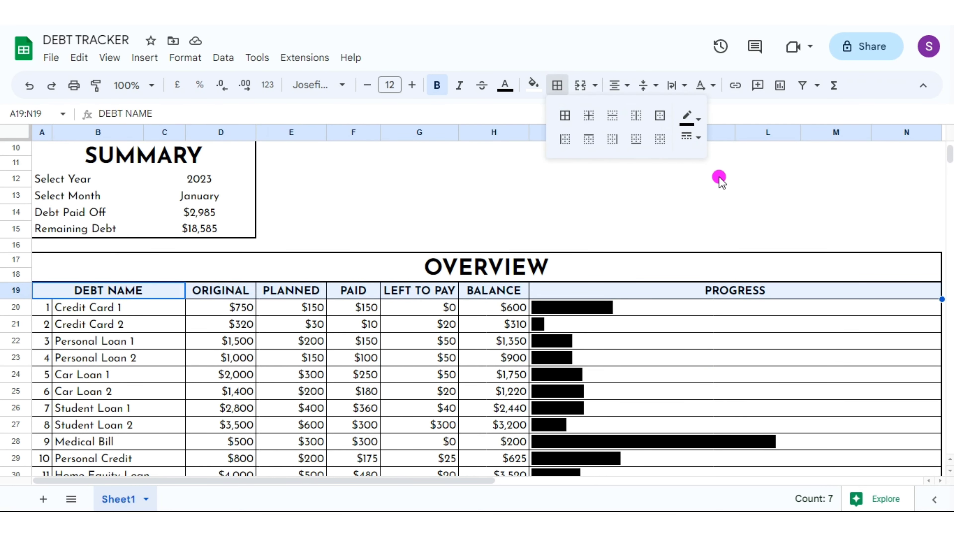
left_click(636, 143)
left_click(481, 198)
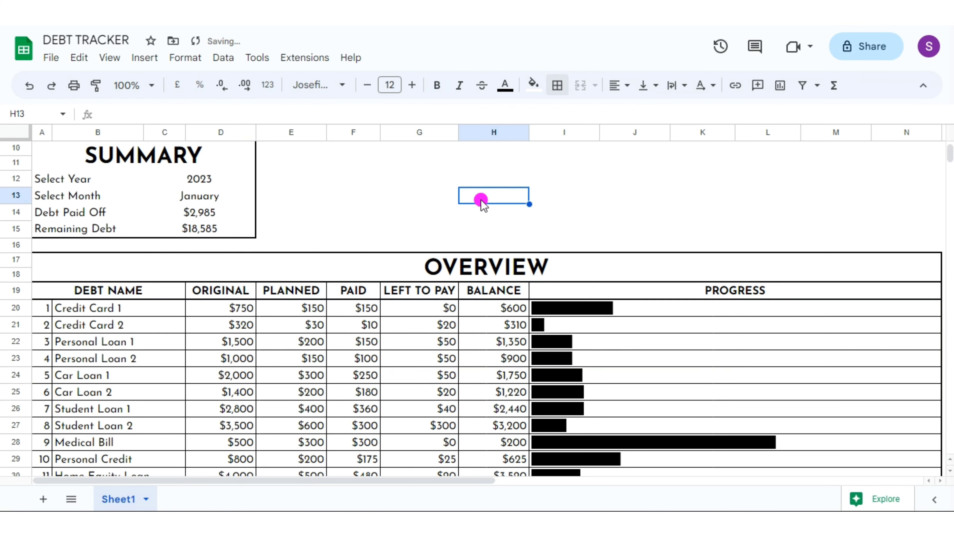
Apply inner borders to the SUMMARY block A10:D15 and set their line style to thin
scroll(951, 466, "up", 3)
left_click_drag(40, 282, 225, 364)
left_click(558, 85)
left_click(588, 115)
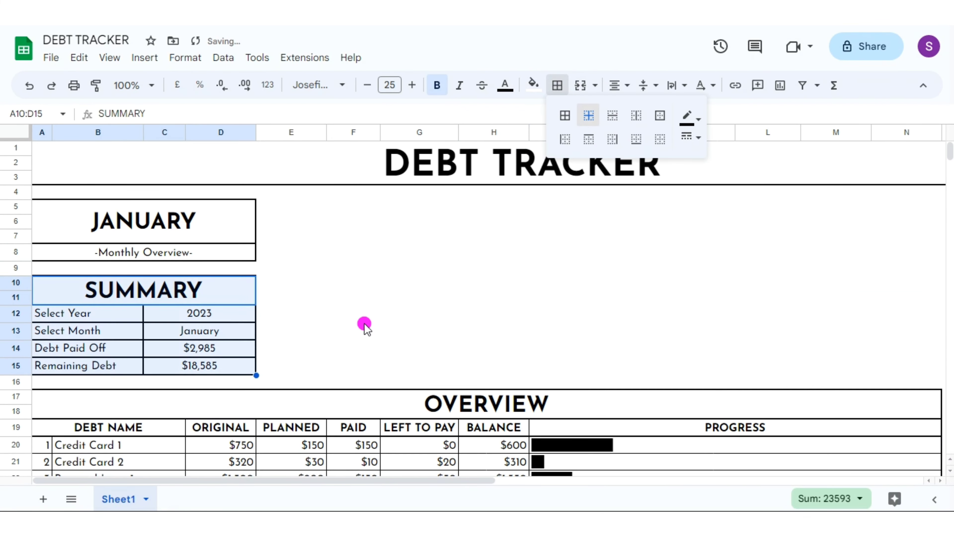
left_click(692, 138)
left_click(725, 162)
left_click(365, 275)
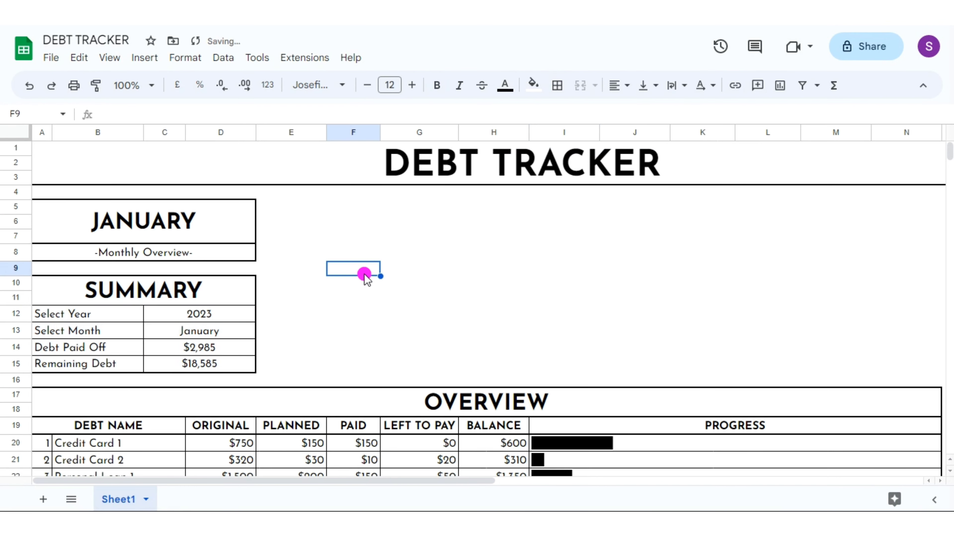
Fill the DEBT TRACKER title and the -Monthly Overview- subtitle with the custom light purple
left_click(225, 296)
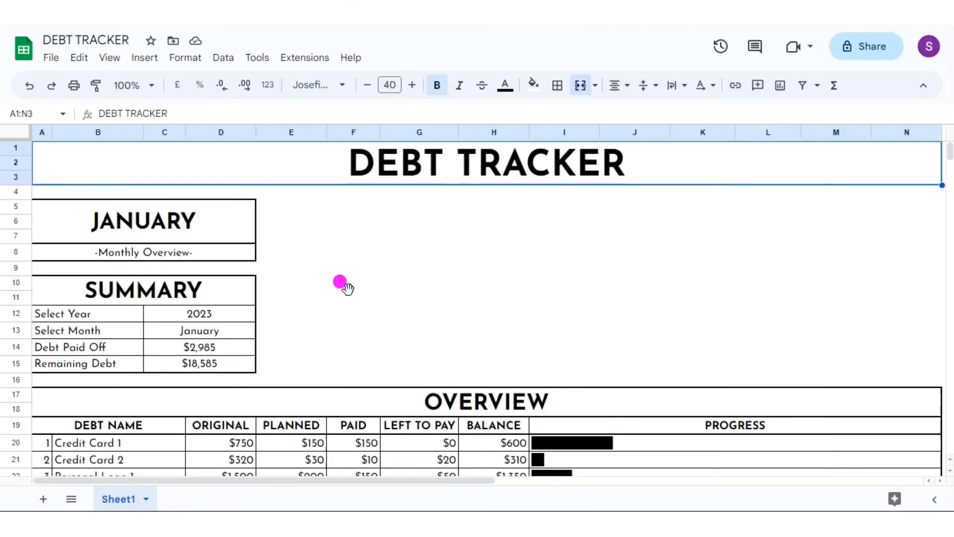
left_click(527, 88)
left_click(538, 320)
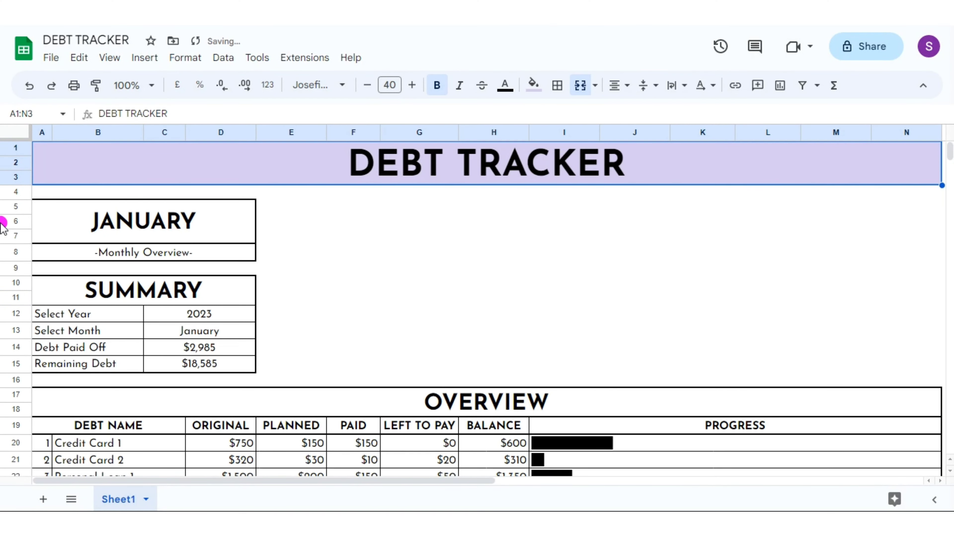
left_click(187, 250)
left_click(527, 88)
left_click(538, 321)
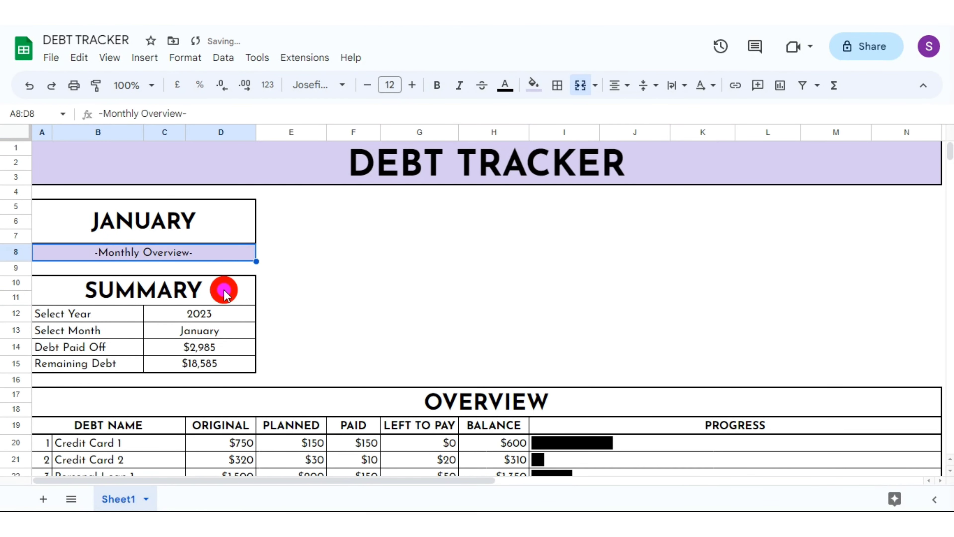
Fill the SUMMARY and OVERVIEW headings with the custom pink
left_click(224, 294)
left_click(533, 85)
left_click(552, 321)
left_click(162, 398)
left_click(533, 85)
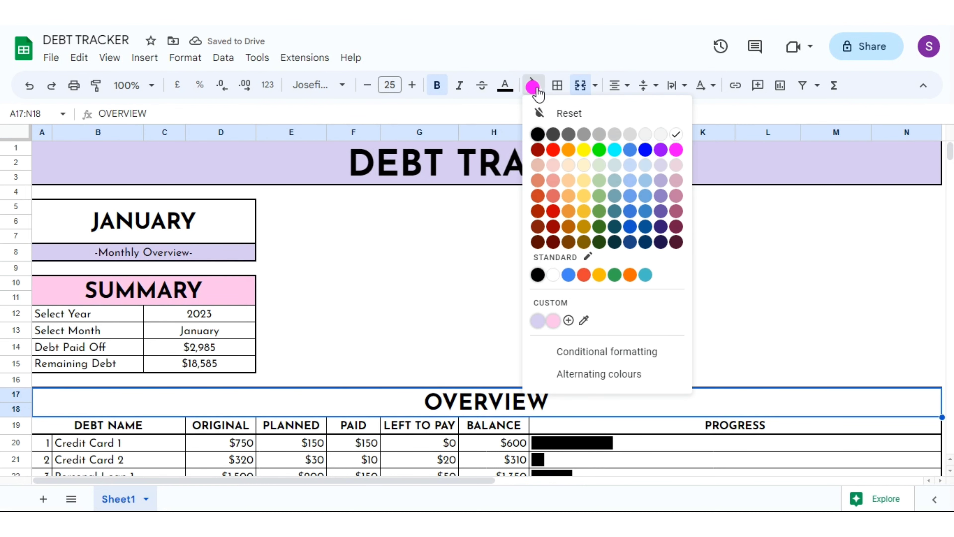
left_click(551, 321)
Fill the column header row A19:N19 and the TOTAL row A40:N40 with the custom light purple
left_click_drag(140, 423, 571, 425)
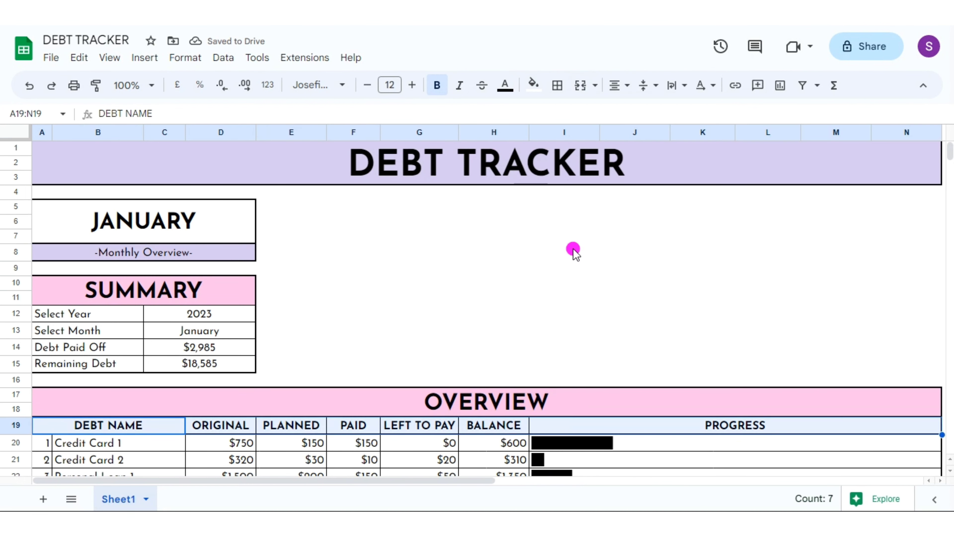
left_click(533, 85)
left_click(537, 321)
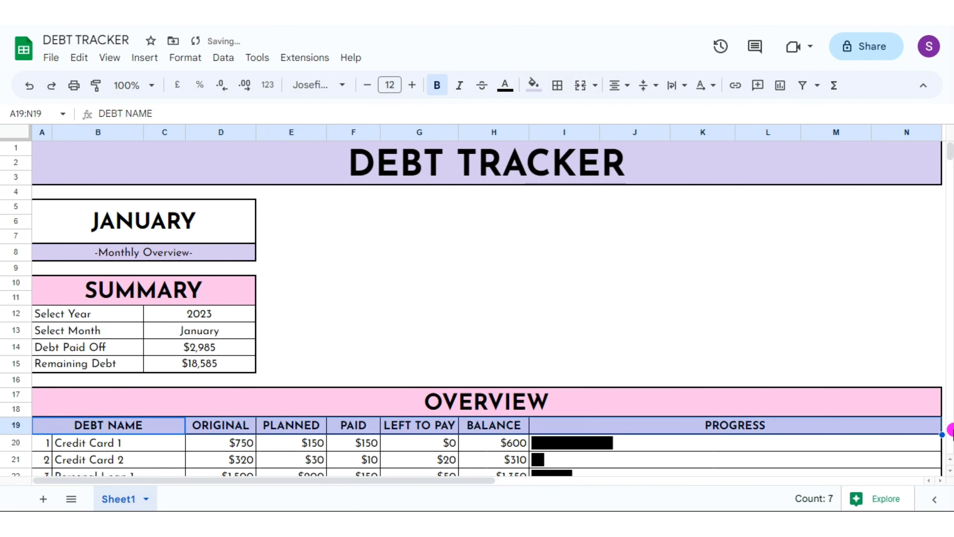
scroll(952, 430, "down", 10)
left_click_drag(109, 435, 571, 436)
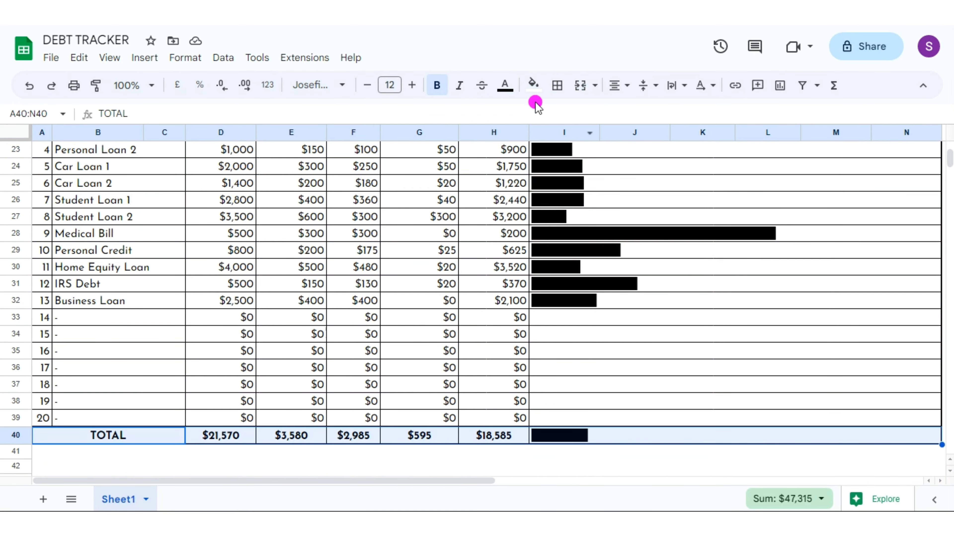
left_click(534, 85)
left_click(537, 321)
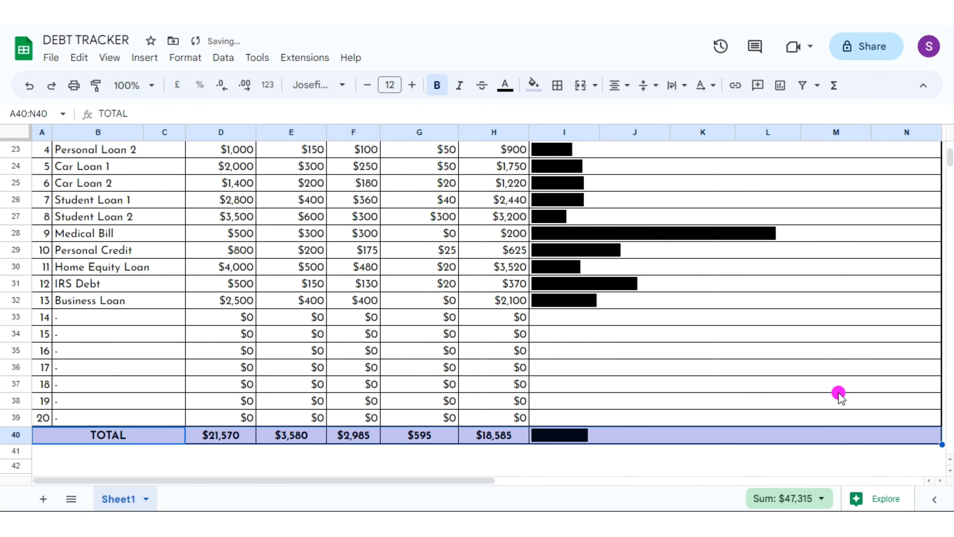
Change the sparkline colour in I20 from black to fbc2e8 and fill the formula down the PROGRESS column for all debts
scroll(559, 269, "up", 5)
left_click(578, 265)
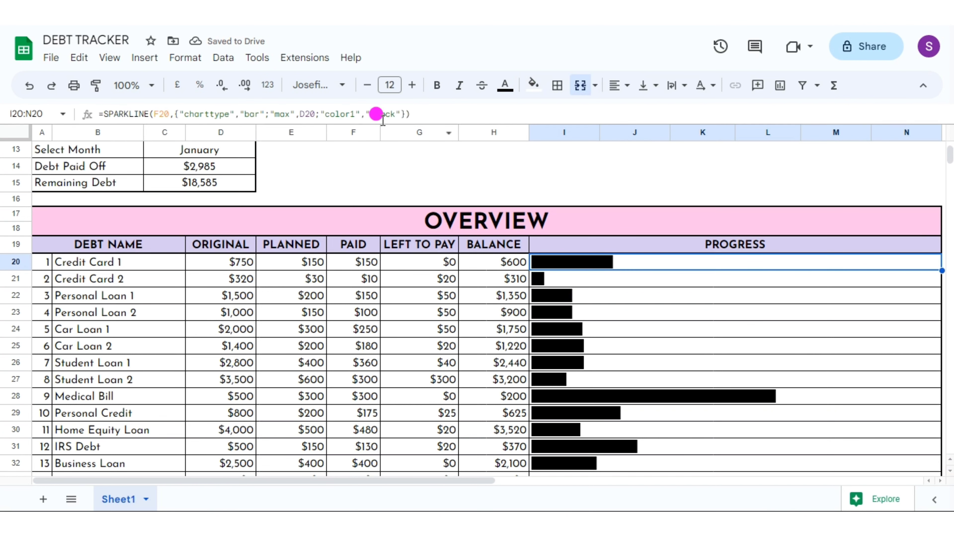
left_click(394, 114)
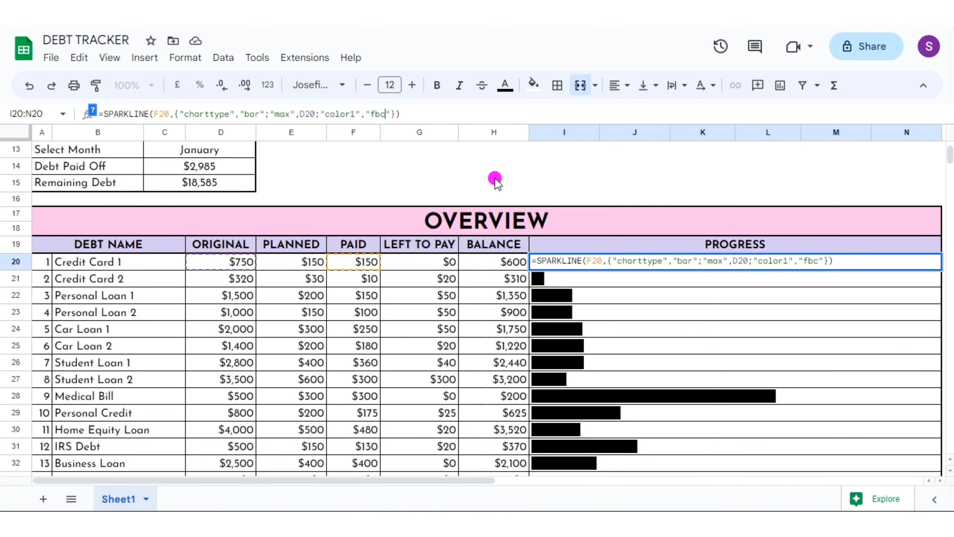
key("Return")
left_click(742, 258)
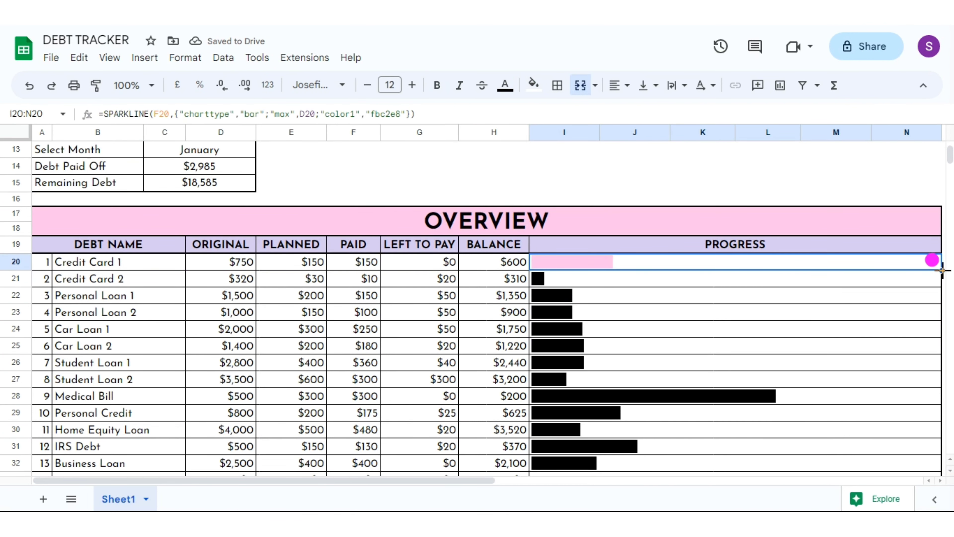
left_click_drag(942, 269, 937, 439)
Set the TOTAL row's sparkline colour in I40 to d5caee and give that progress cell a white fill
scroll(579, 392, "down", 5)
left_click(579, 391)
left_click(396, 113)
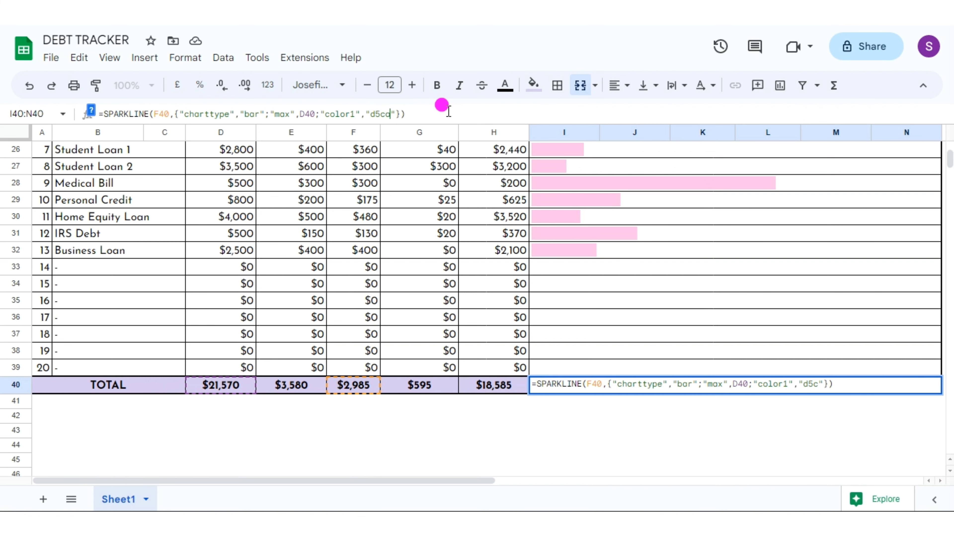
left_click(586, 388)
left_click(534, 86)
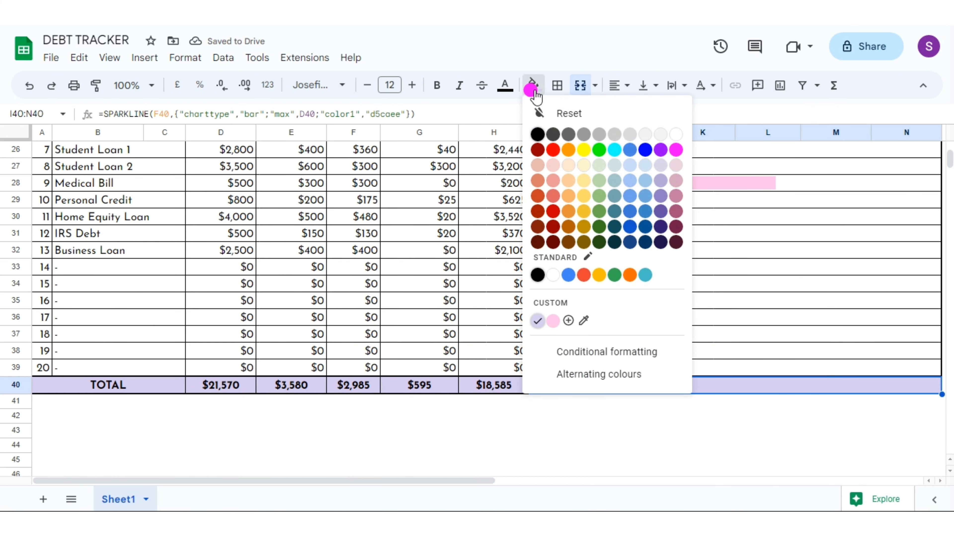
left_click(676, 135)
left_click(667, 430)
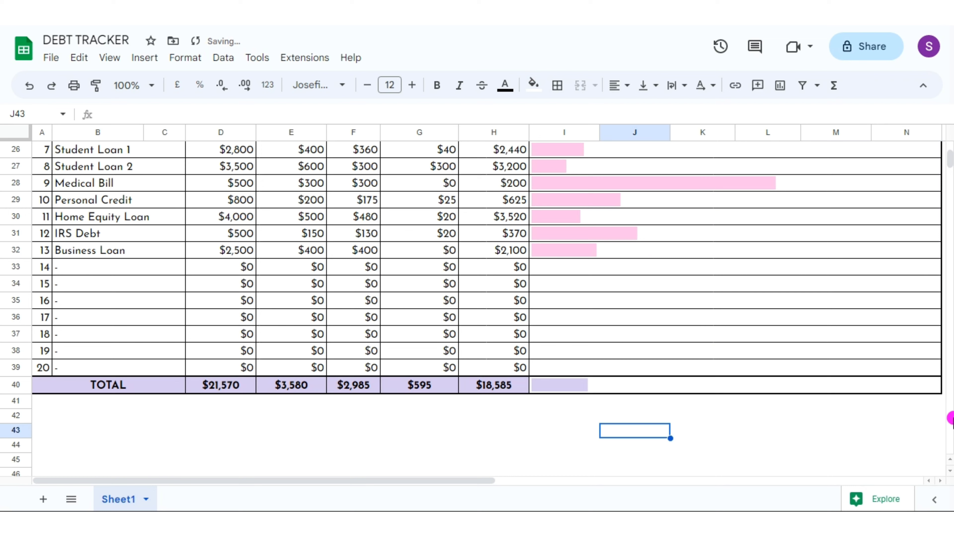
Insert a chart from the Debt Paid Off and Remaining Debt values in C14:D15
left_click(951, 458)
left_click(950, 459)
left_click(951, 459)
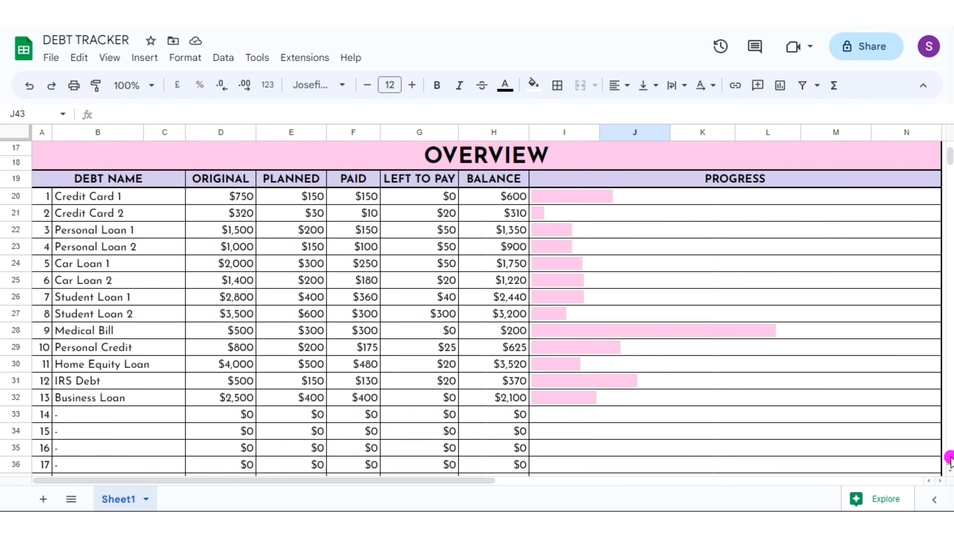
left_click(951, 460)
left_click(951, 459)
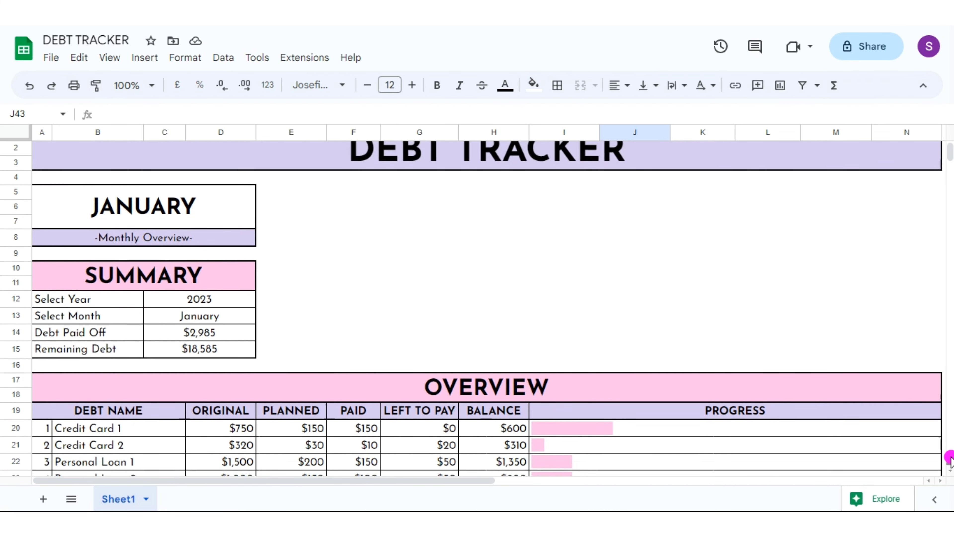
left_click(950, 459)
left_click_drag(199, 347, 199, 363)
scroll(199, 363, "down", 2)
left_click(144, 57)
left_click(185, 182)
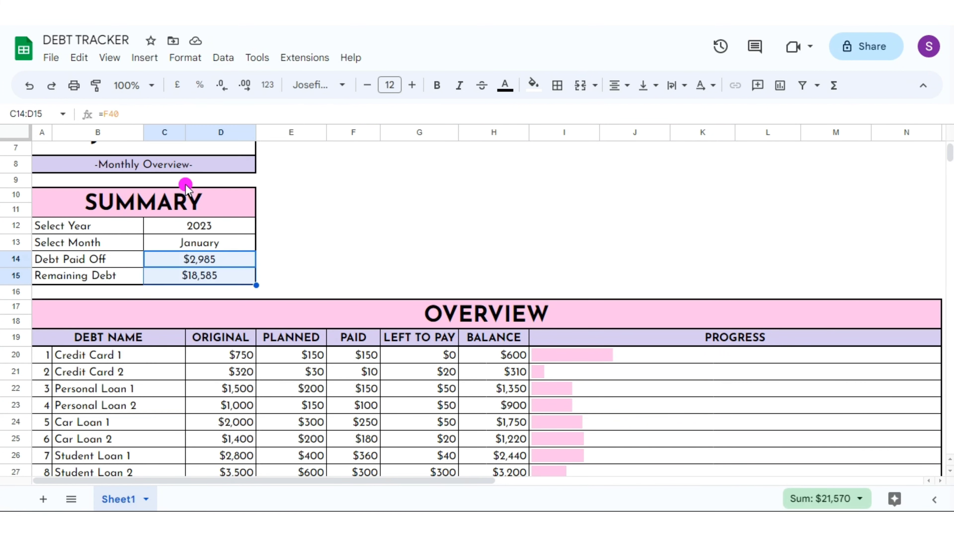
Change the chart type to Doughnut chart
left_click(905, 188)
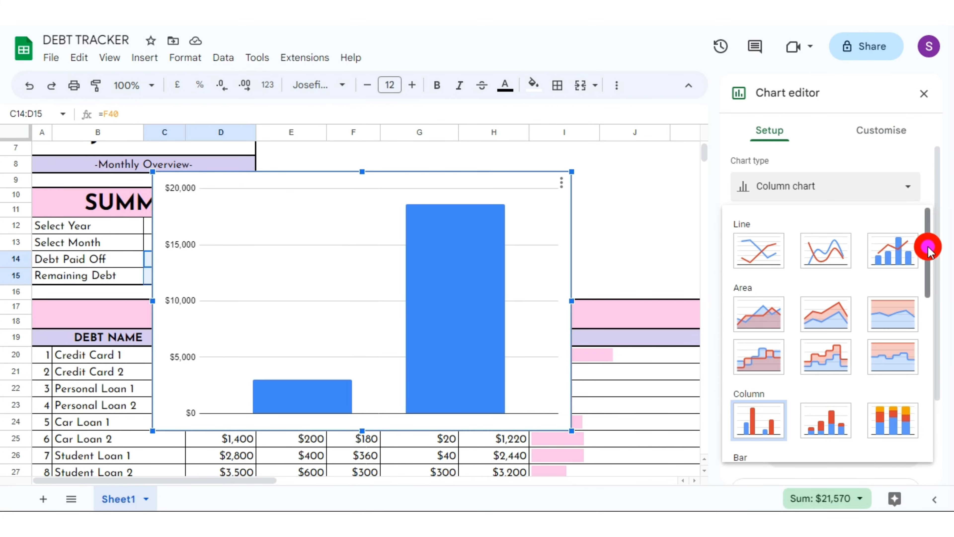
left_click_drag(929, 249, 935, 364)
scroll(775, 271, "up", 1)
left_click(823, 260)
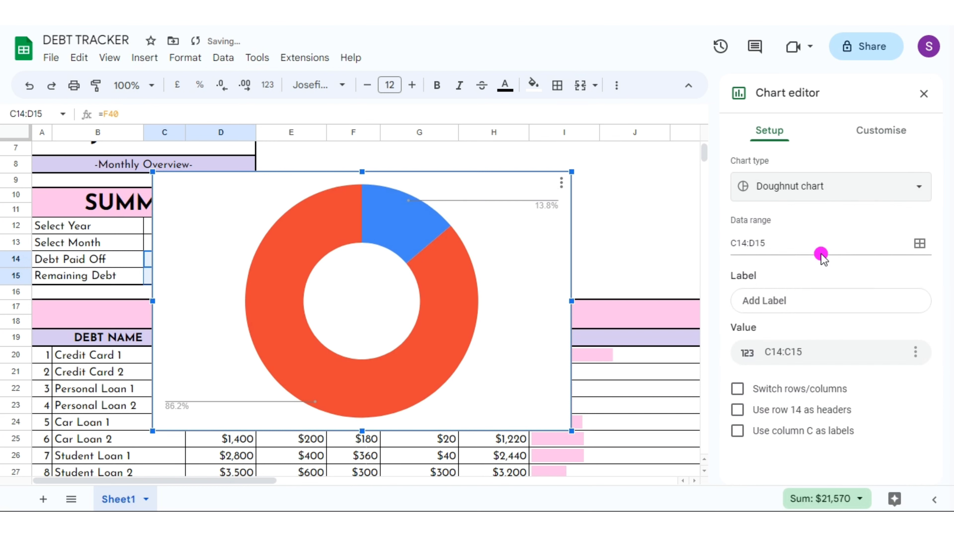
Set the doughnut chart's legend position to None
left_click(891, 137)
left_click(774, 337)
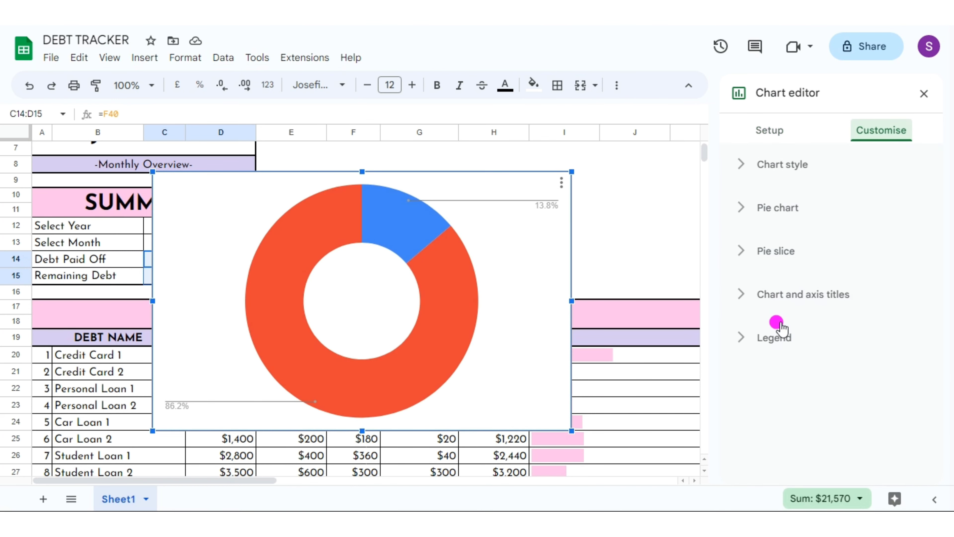
left_click(884, 399)
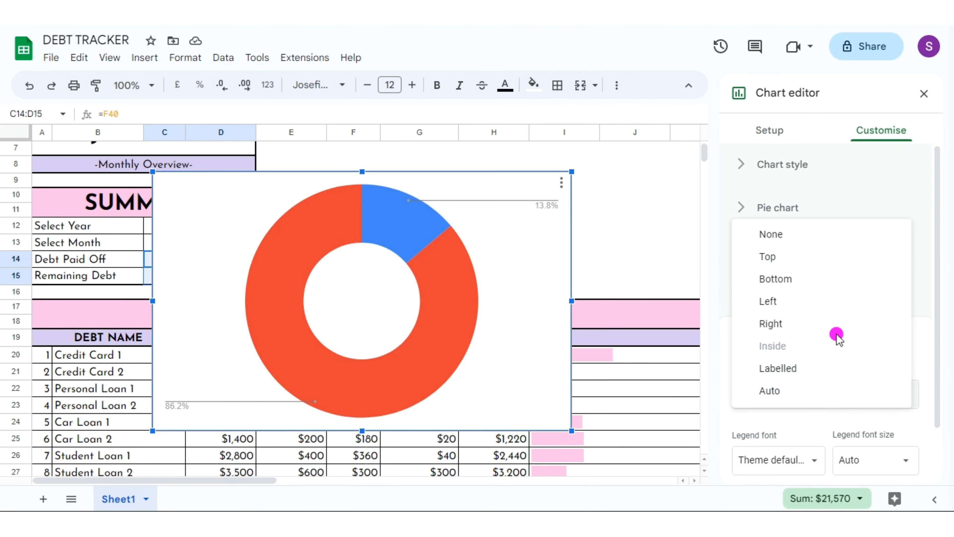
left_click(786, 236)
Set the colour of Slice 1 in the doughnut chart to the custom pink
left_click(740, 258)
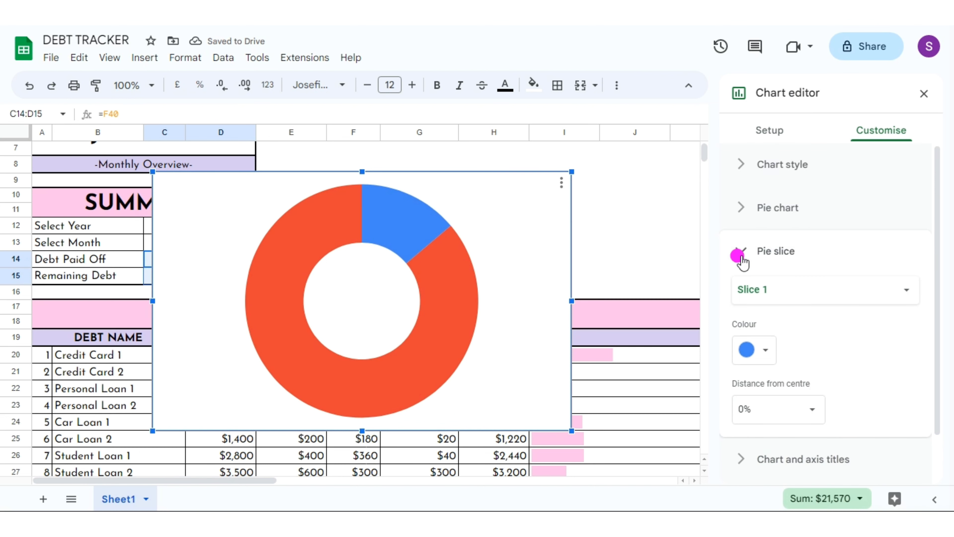
left_click(765, 359)
left_click(760, 319)
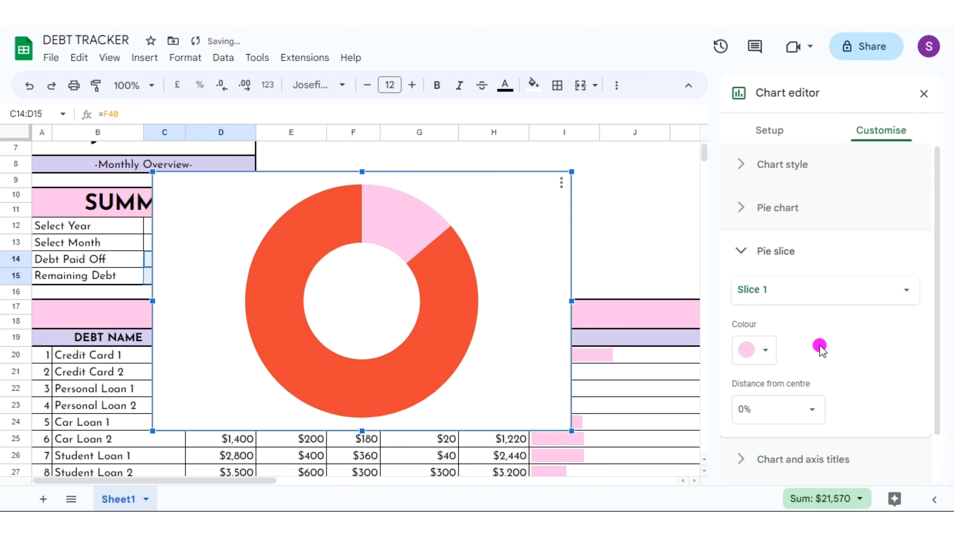
Set the colour of Slice 2 in the doughnut chart to the custom lavender
left_click(898, 303)
left_click(773, 310)
left_click(755, 349)
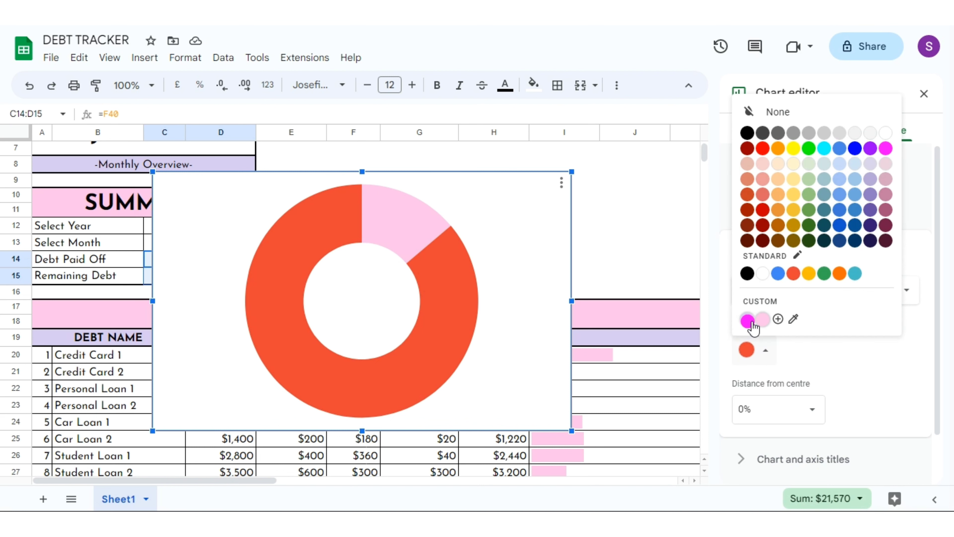
left_click(750, 319)
Set the doughnut chart's border colour to black
left_click(781, 166)
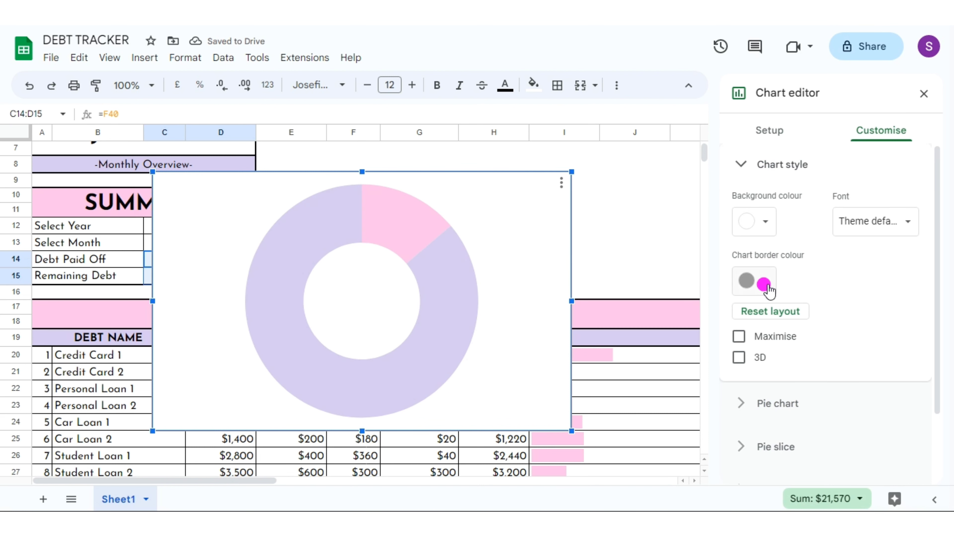
left_click(760, 280)
left_click(746, 338)
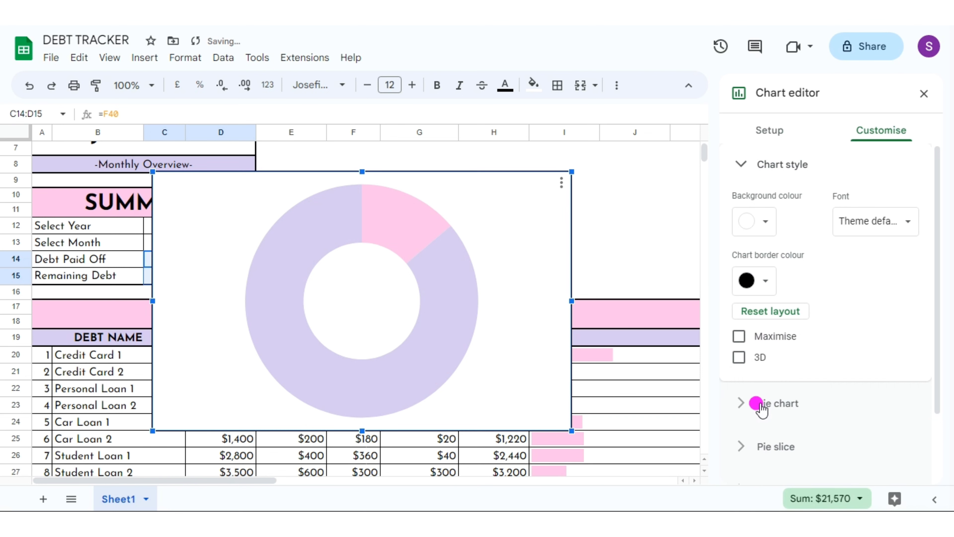
Set the doughnut hole size to 70% and close the chart editor
left_click(761, 404)
left_click(748, 263)
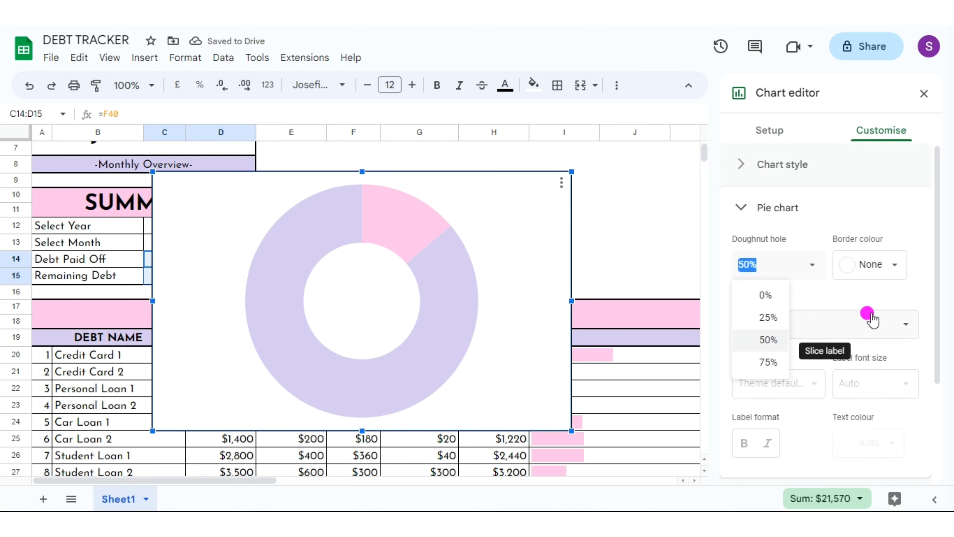
type("70")
key("Return")
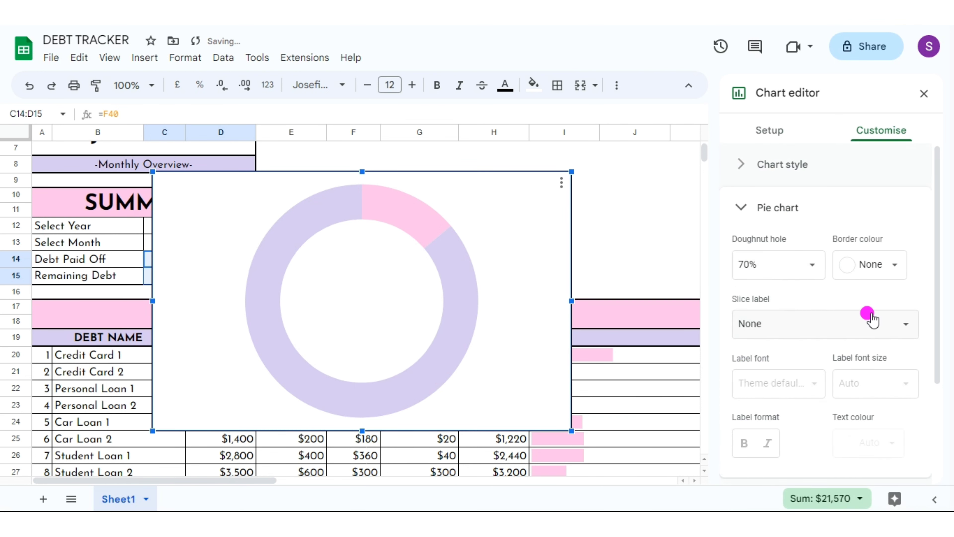
left_click(924, 93)
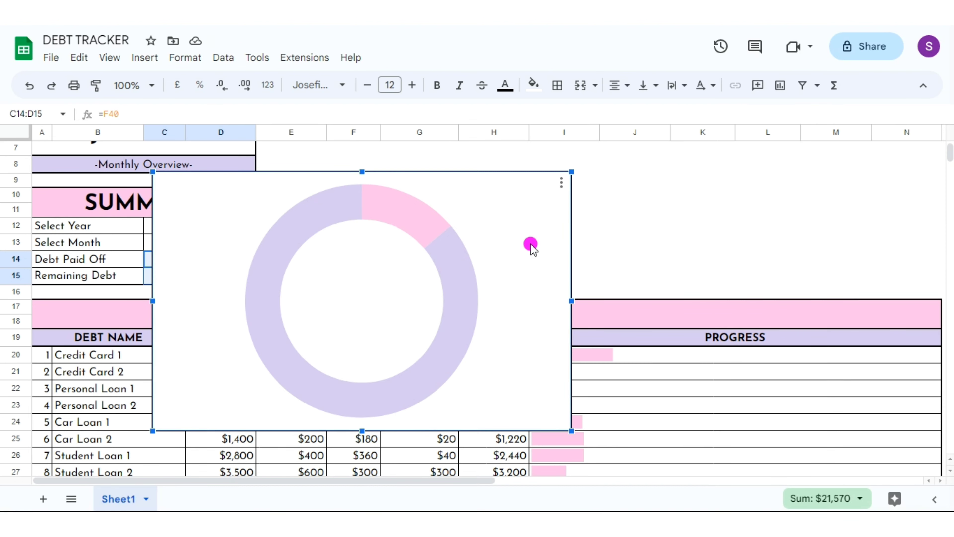
Move the doughnut chart beside the January and Summary blocks and shrink it to fit between the title and the Overview table
scroll(478, 326, "up", 3)
left_click_drag(476, 327, 685, 226)
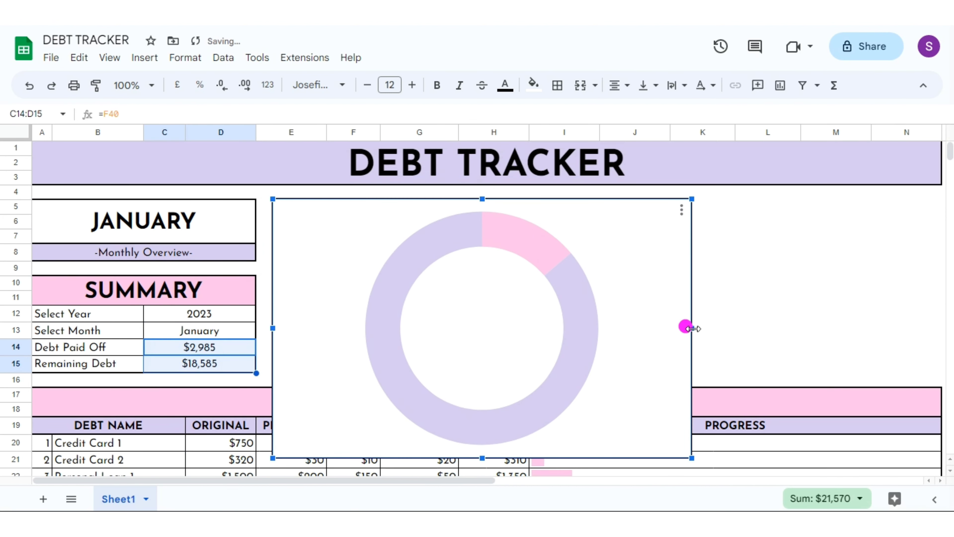
left_click_drag(691, 327, 479, 331)
left_click_drag(375, 457, 375, 374)
left_click(565, 298)
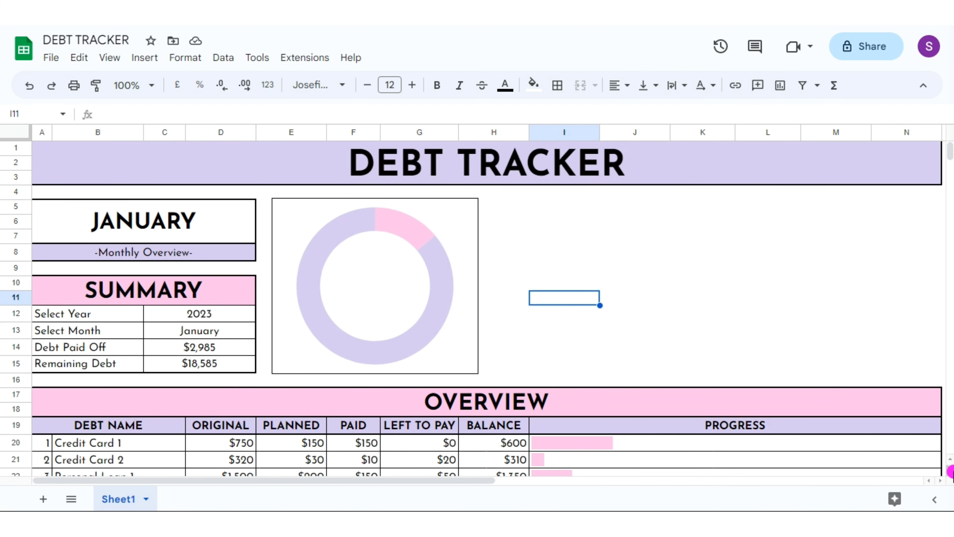
Insert a chart from the Balance values in H20:H32 and change it to a column chart
scroll(947, 470, "down", 5)
left_click(493, 308)
left_click_drag(493, 307, 508, 323)
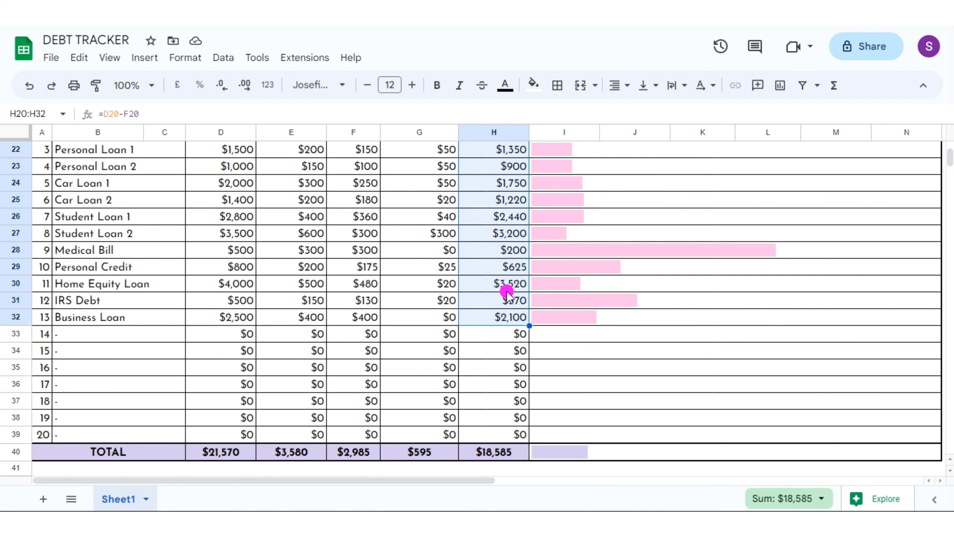
left_click(145, 60)
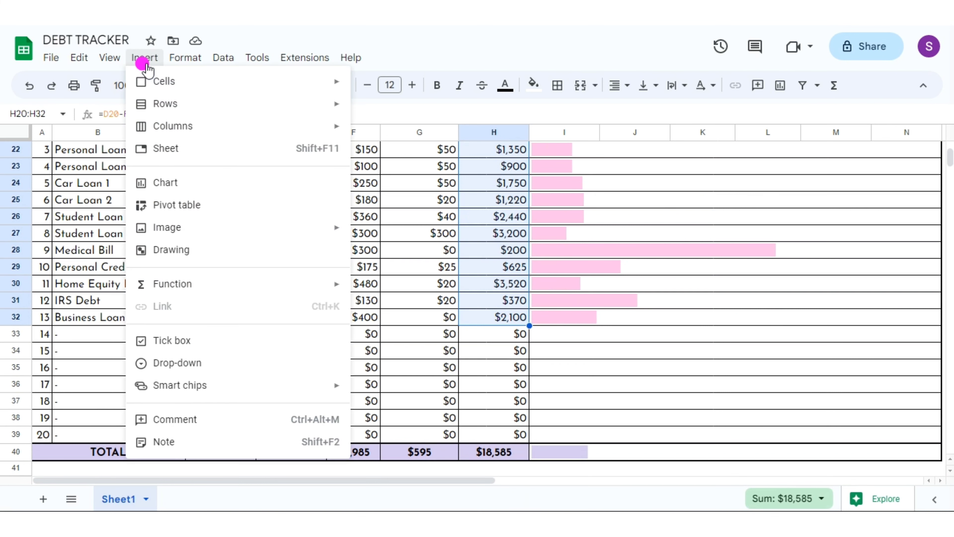
left_click(181, 183)
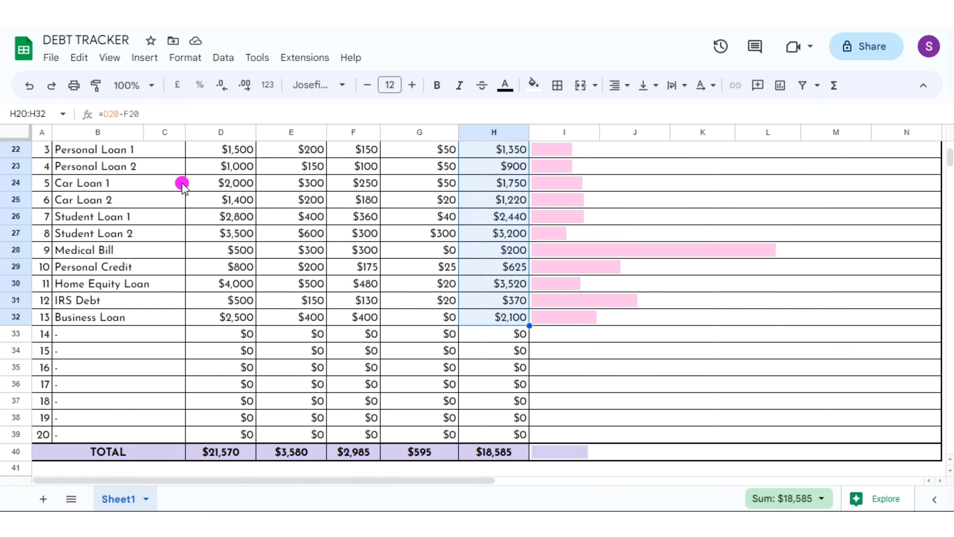
left_click(917, 187)
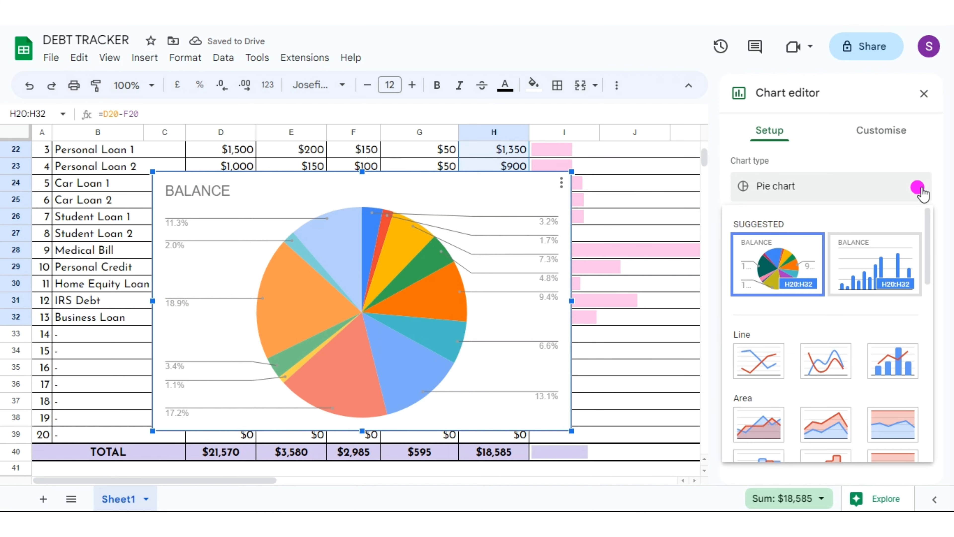
left_click(889, 263)
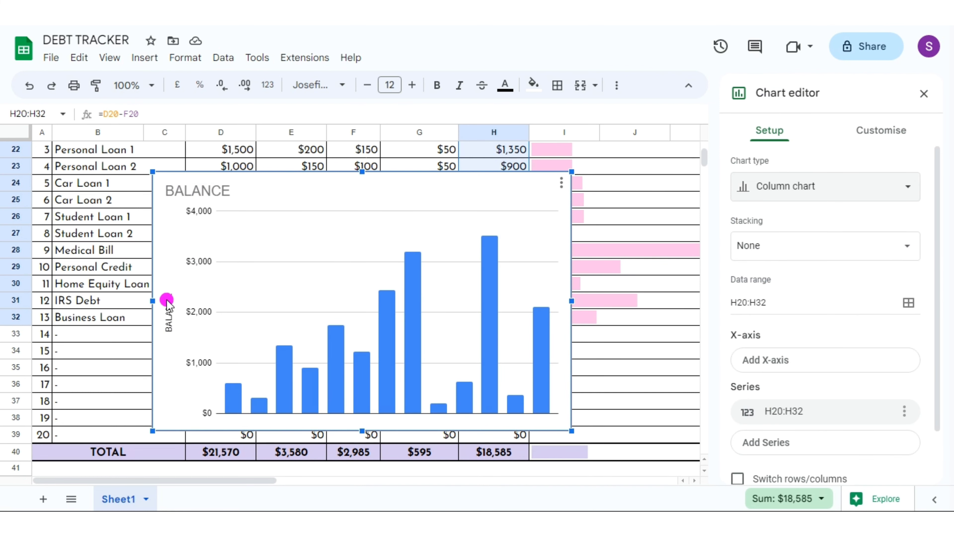
Delete the column chart's vertical axis title and set its chart title to DEBT DSTRIBUTION
left_click(169, 292)
key("Delete")
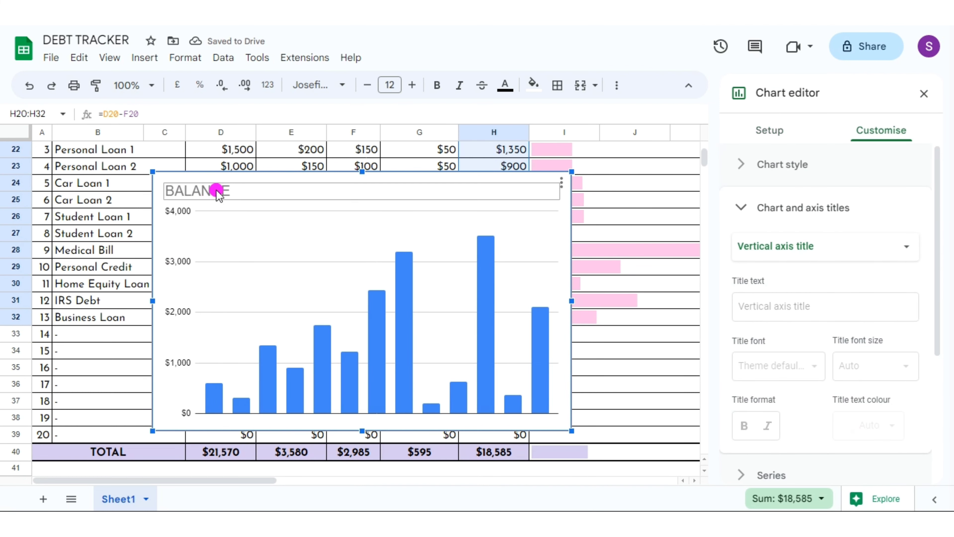
left_click(218, 190)
left_click(811, 310)
type("D")
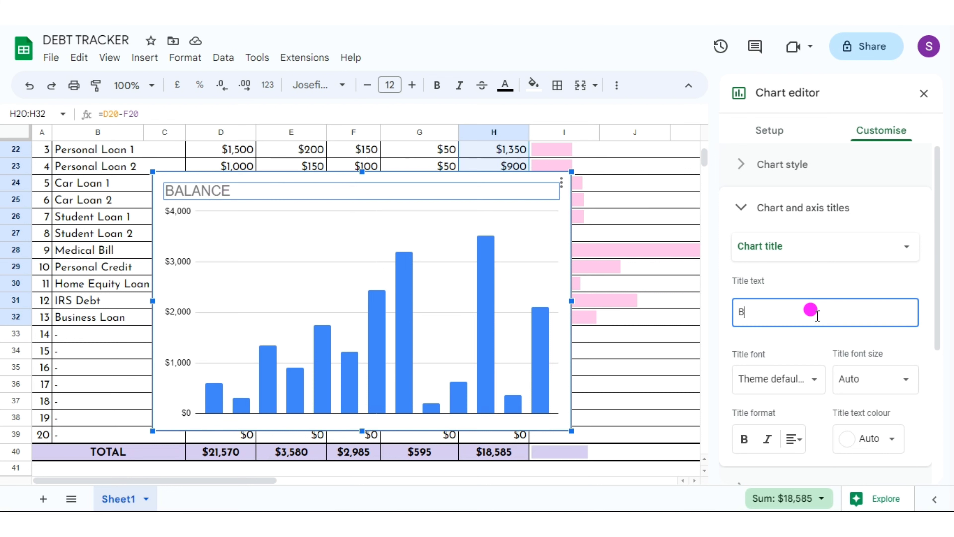
type("EBT DSTRIBU")
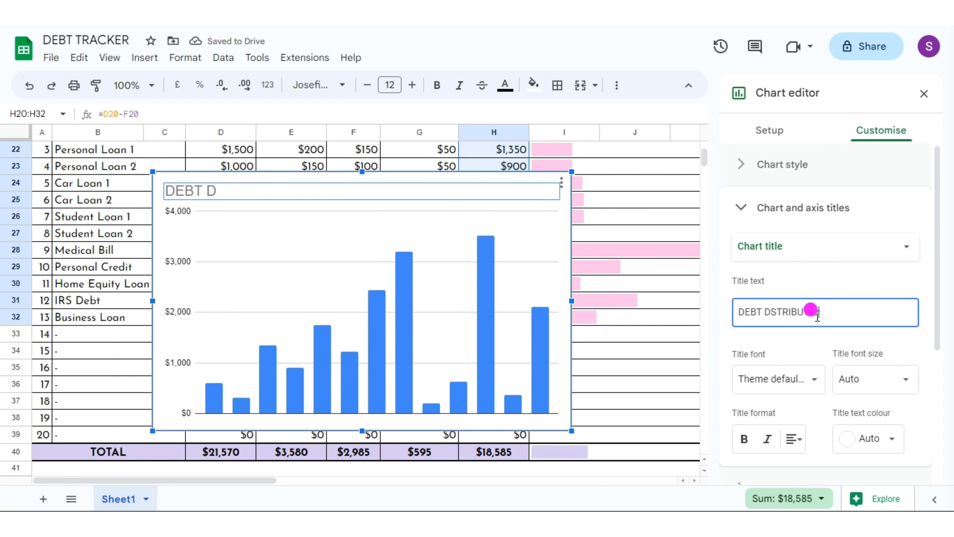
type("TION")
Format the column chart's title in Serif, centred, size 14 and black
left_click(814, 381)
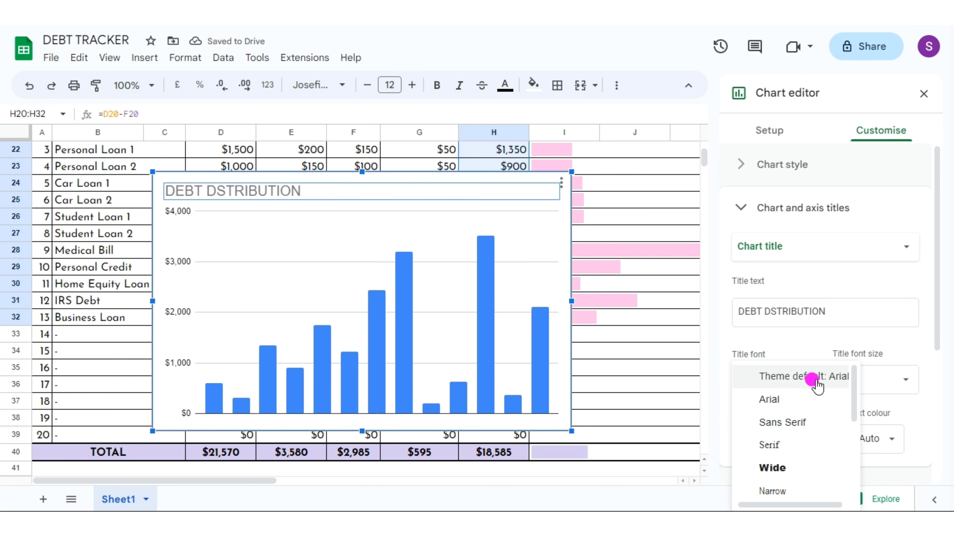
left_click(759, 442)
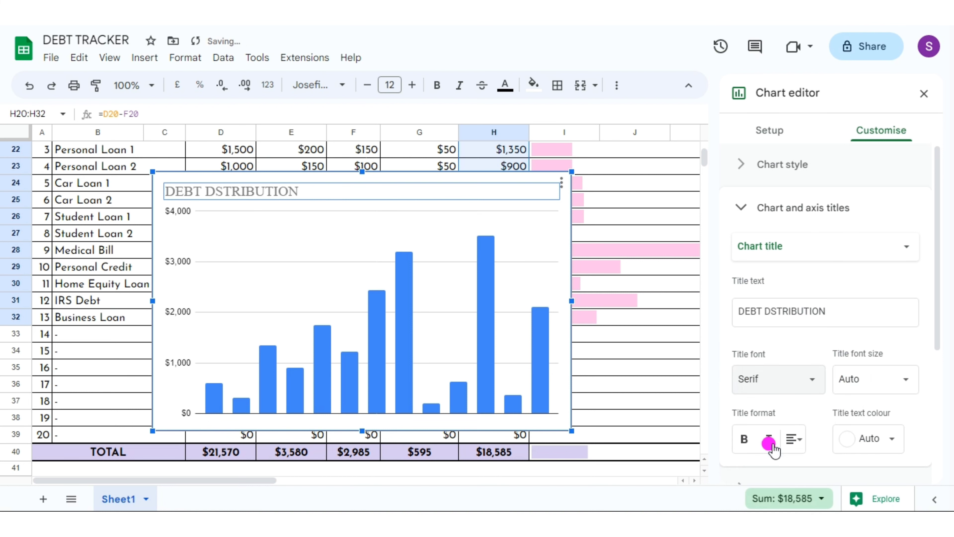
left_click(796, 441)
left_click(808, 465)
left_click(900, 381)
left_click(870, 217)
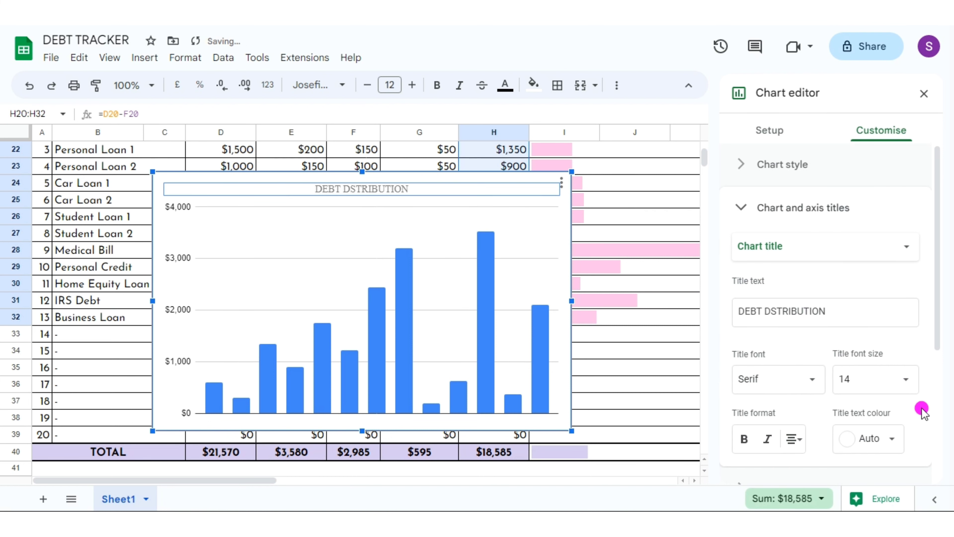
left_click(888, 440)
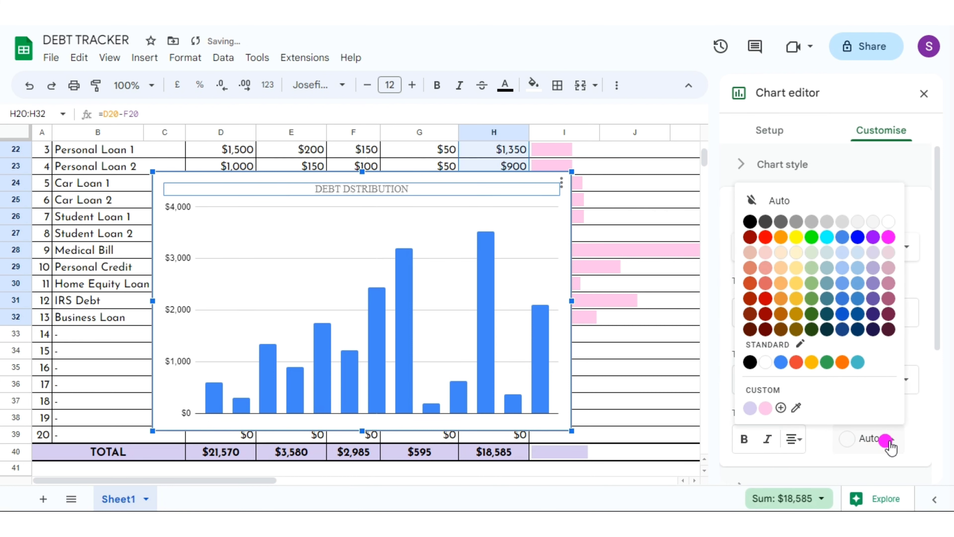
left_click(749, 222)
left_click(184, 209)
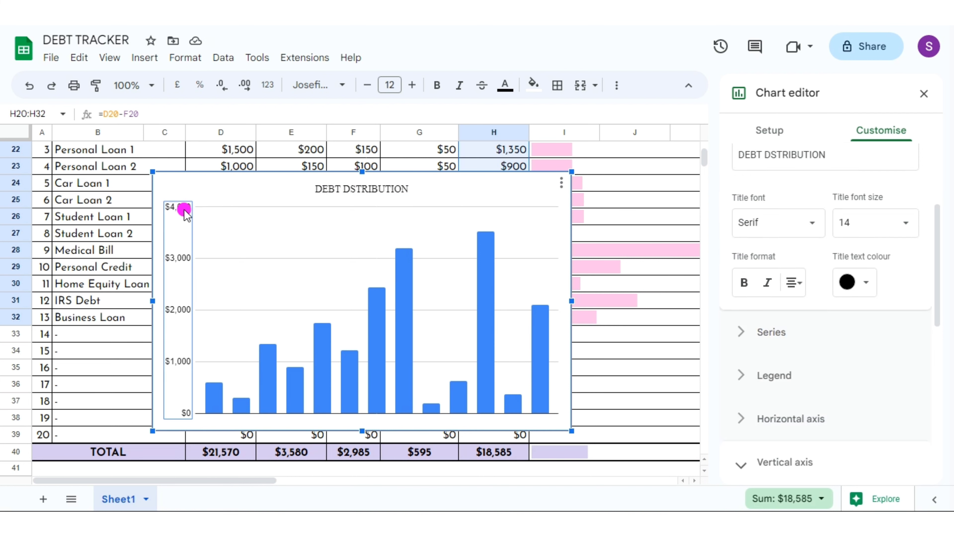
left_click(746, 280)
left_click(770, 346)
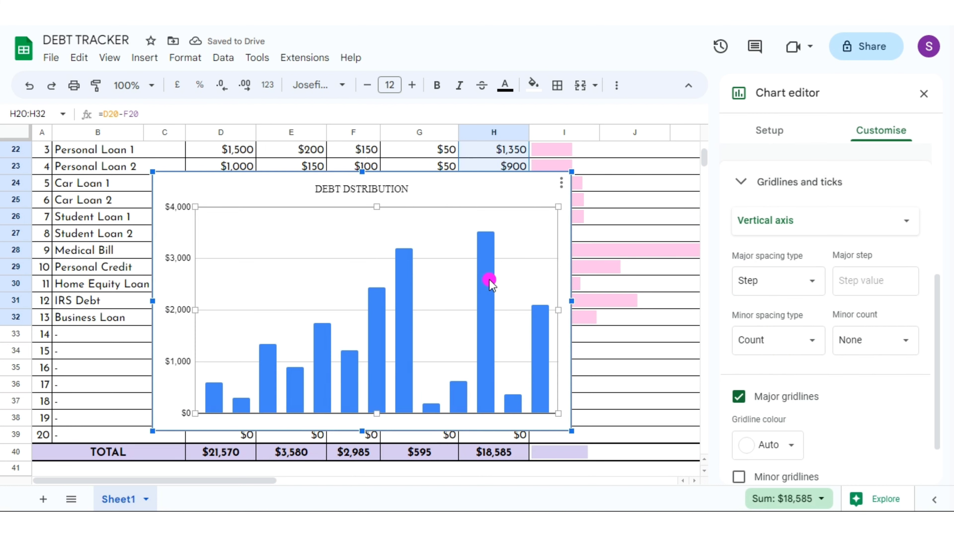
Fill the chart's columns with the custom pink and place the chart, reduced in size, beside the doughnut chart
left_click(490, 281)
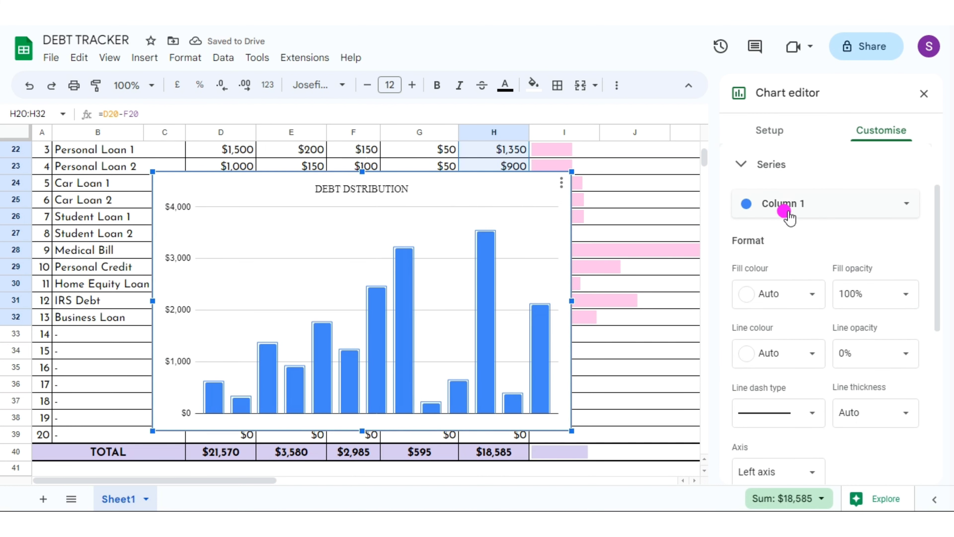
left_click(808, 295)
left_click(756, 262)
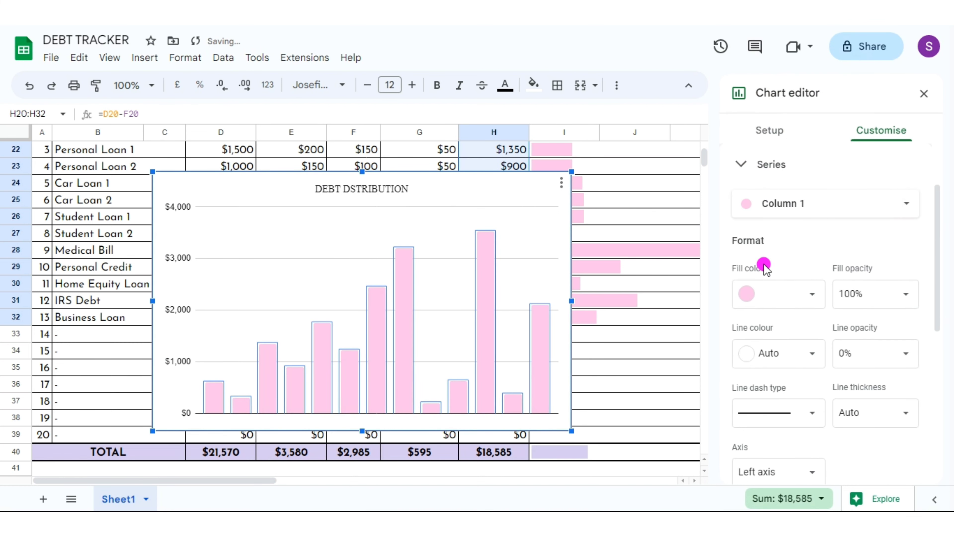
left_click(925, 96)
left_click(836, 316)
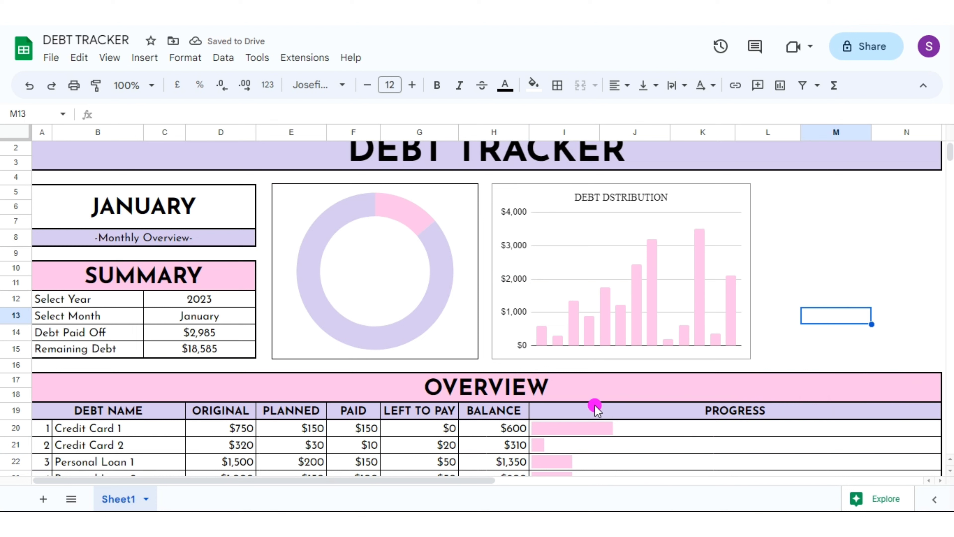
Add the chart title PAY OFF PROGRESS to the doughnut chart
double_click(443, 226)
left_click(881, 130)
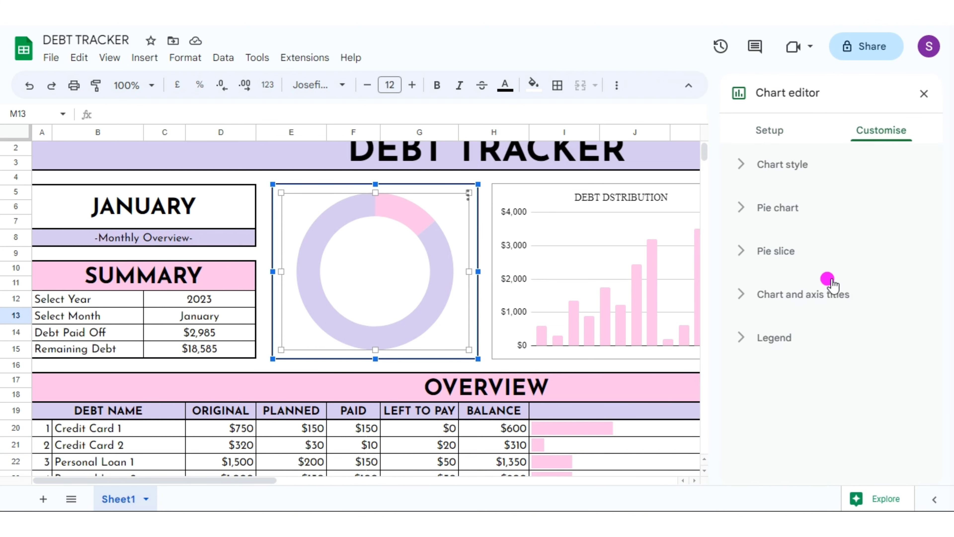
left_click(830, 290)
left_click(774, 398)
type("PAY O")
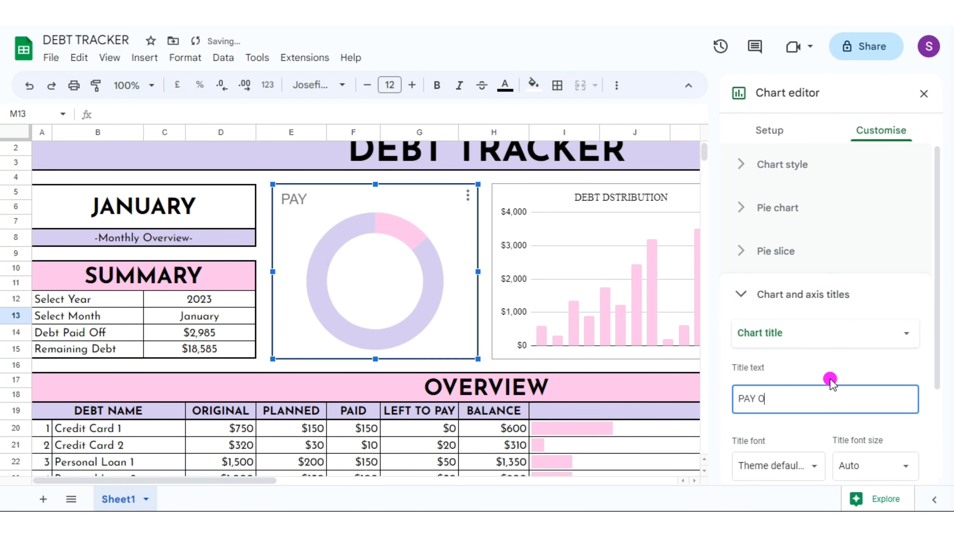
type("FF PROGRESS")
Format the doughnut chart's title in Serif, centred, size 14 and black
scroll(845, 380, "down", 3)
left_click(807, 370)
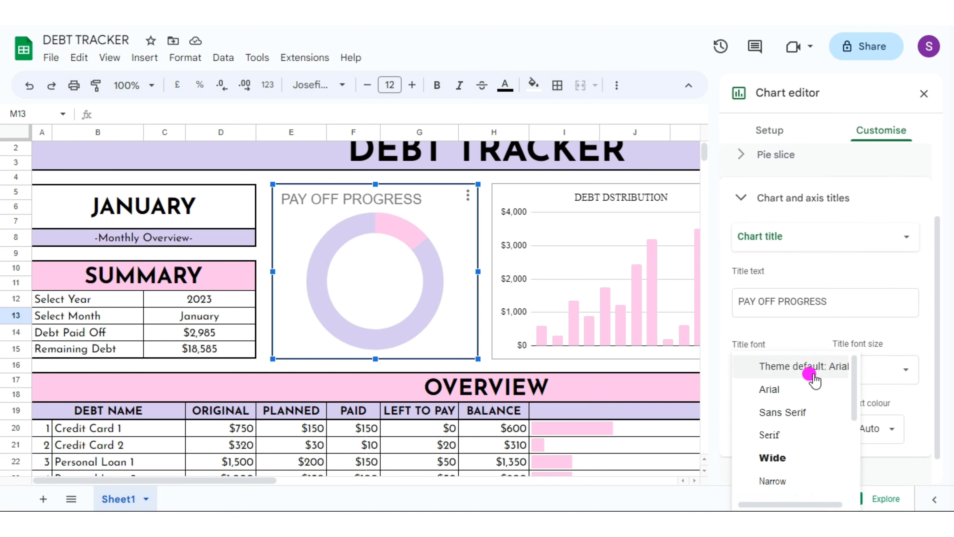
left_click(814, 433)
left_click(794, 429)
left_click(812, 458)
left_click(899, 368)
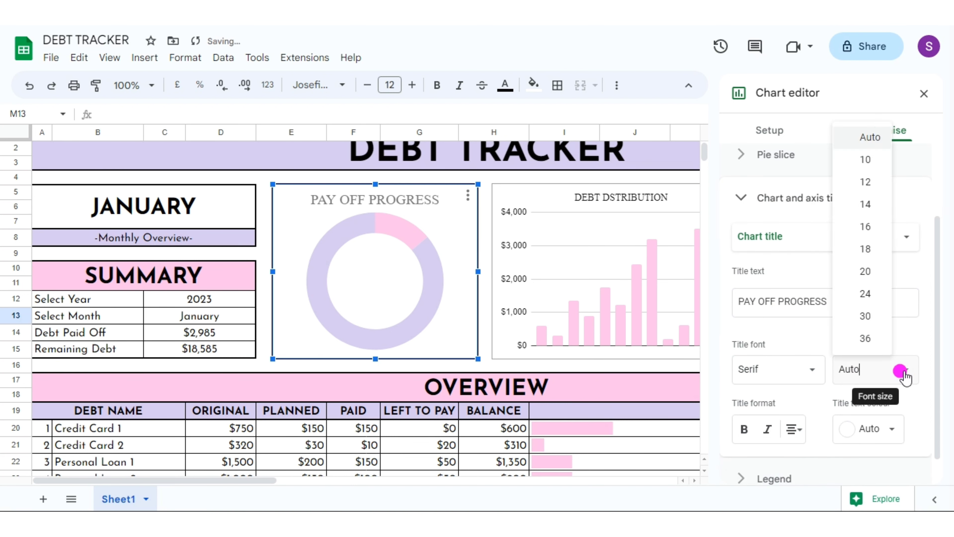
left_click(873, 204)
left_click(890, 428)
left_click(747, 350)
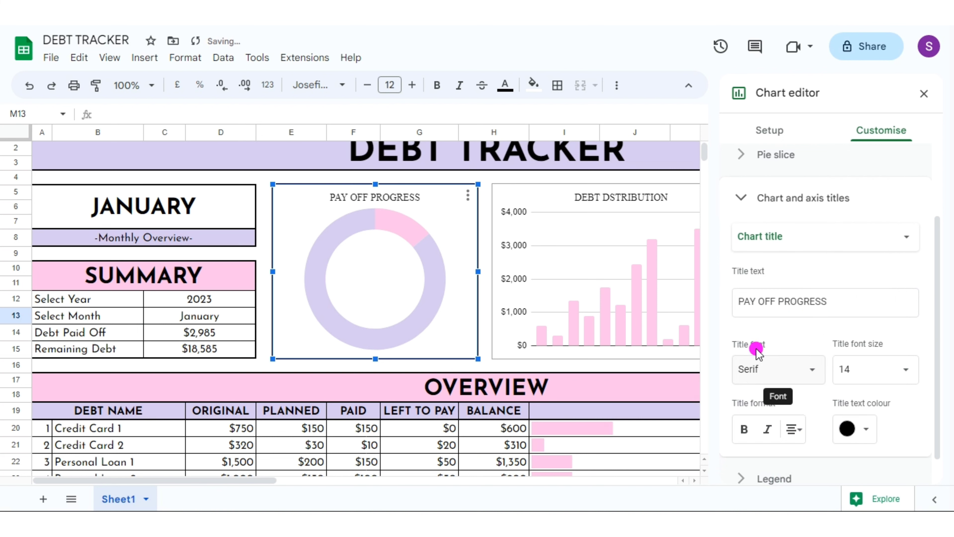
left_click_drag(939, 326, 940, 354)
Set the column chart's border colour to black and close the chart editor
left_click(544, 198)
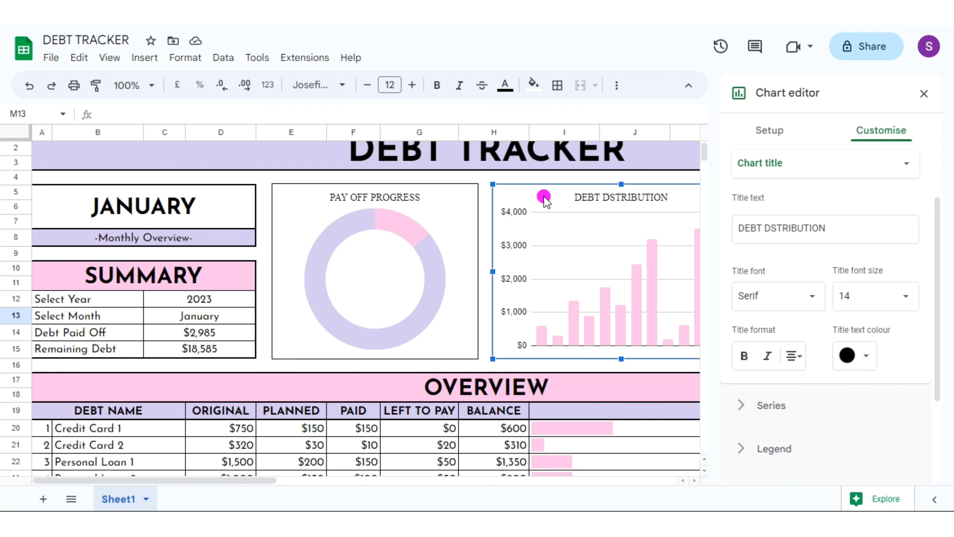
left_click_drag(938, 211, 783, 171)
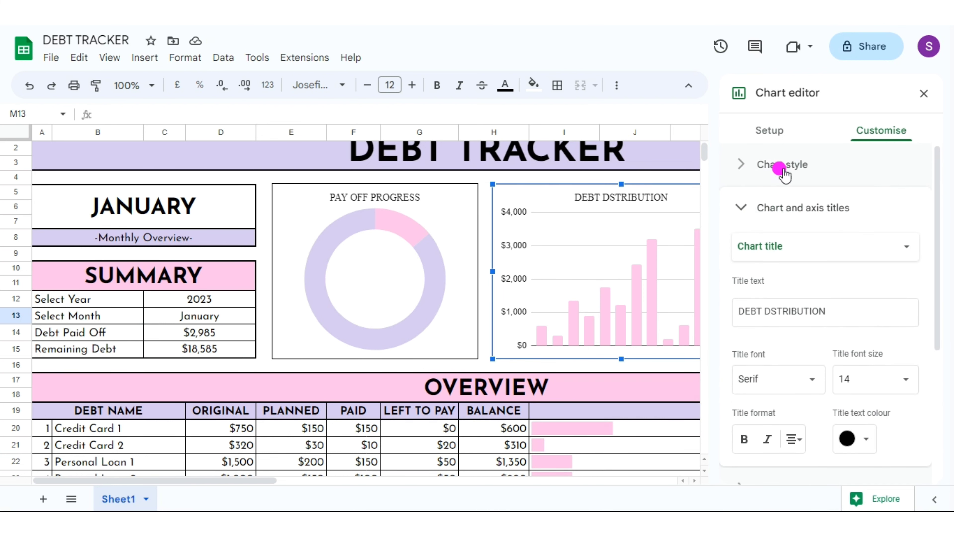
left_click(743, 164)
left_click(765, 281)
left_click(749, 335)
left_click(923, 94)
left_click(924, 90)
left_click(804, 251)
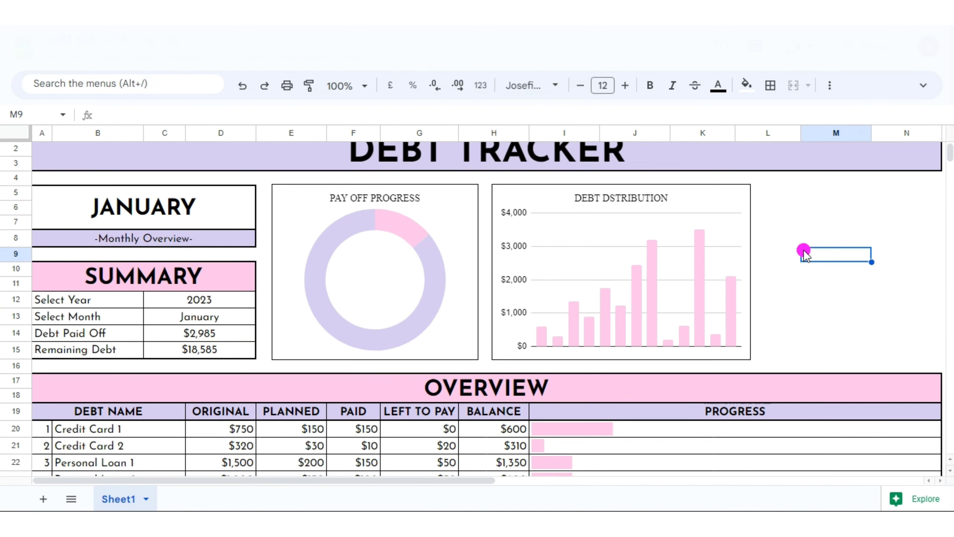
Insert a pie chart from the PAID amounts in F20:F32
left_click(343, 387)
scroll(944, 470, "down", 6)
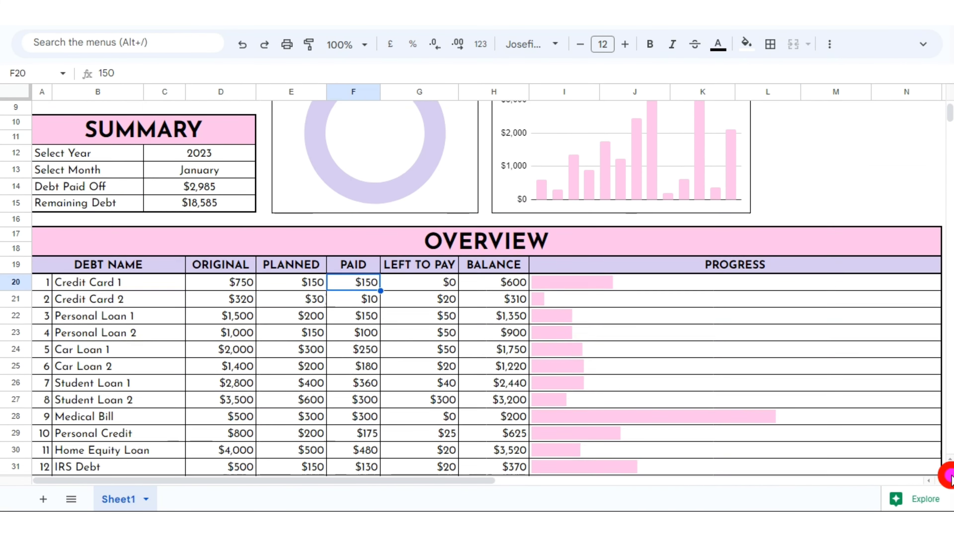
left_click_drag(351, 170, 366, 346)
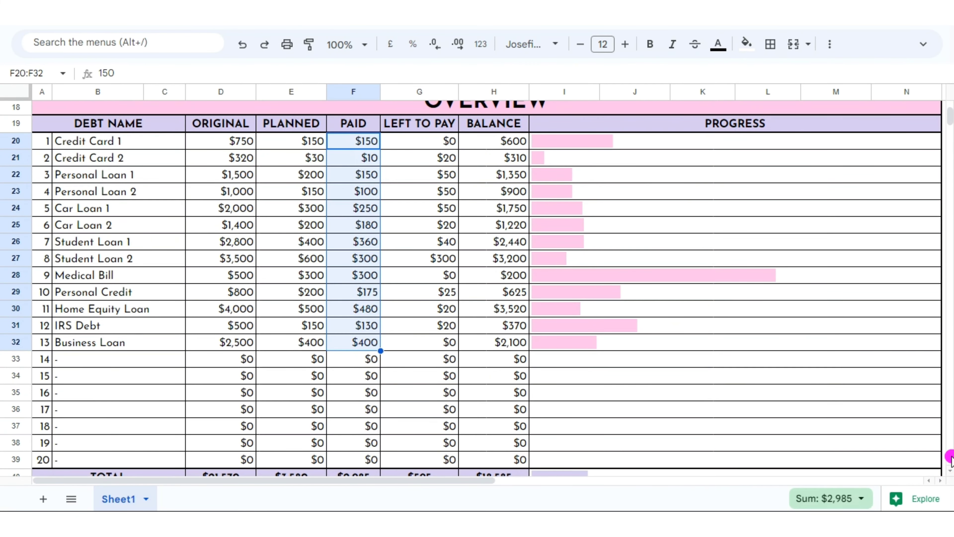
scroll(949, 453, "up", 6)
key("ctrl+shift+f")
left_click(144, 58)
key("Escape")
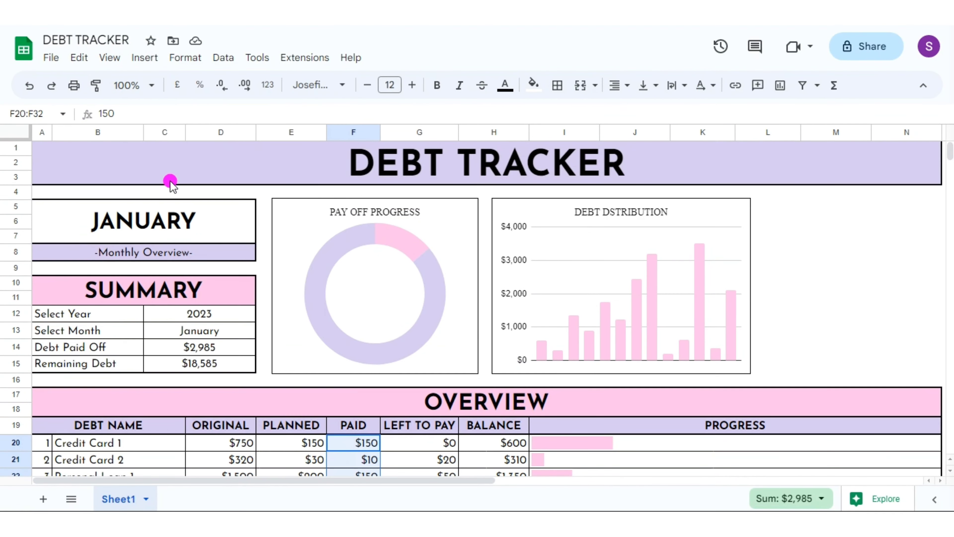
Set the pie chart's legend position to None
left_click(871, 132)
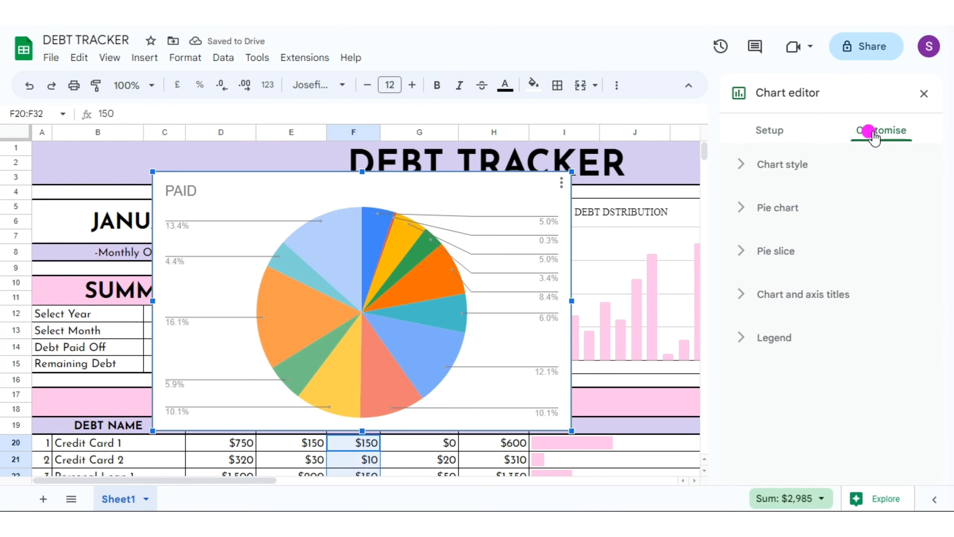
left_click(772, 353)
left_click(853, 392)
left_click(782, 234)
Title the pie chart DEBT PAID and format the title in Serif, size 14, centred and black
left_click(792, 297)
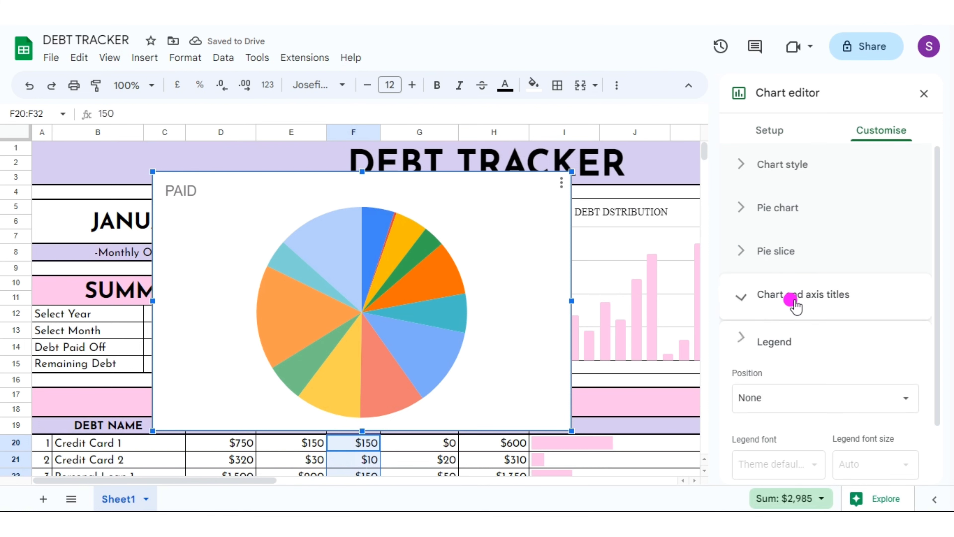
scroll(818, 372, "down", 3)
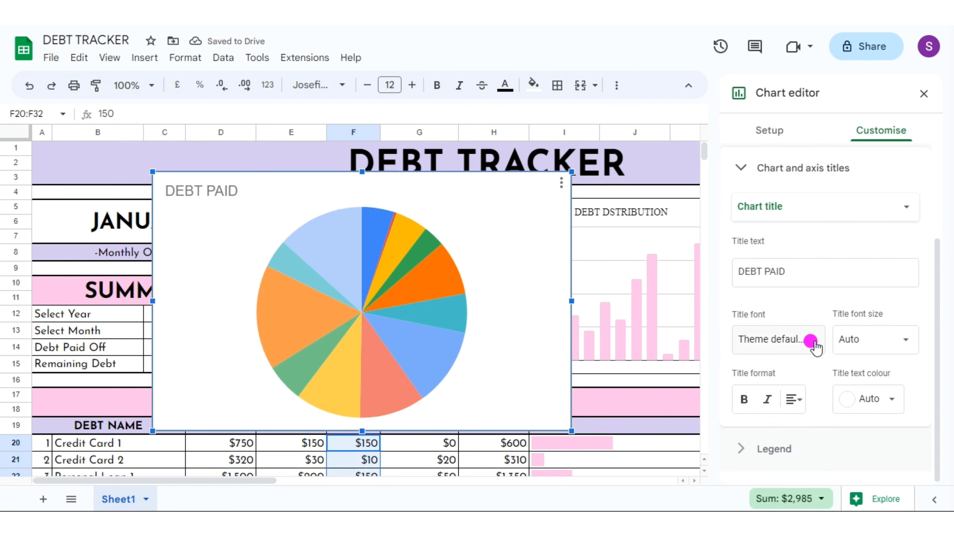
left_click(809, 338)
left_click(812, 376)
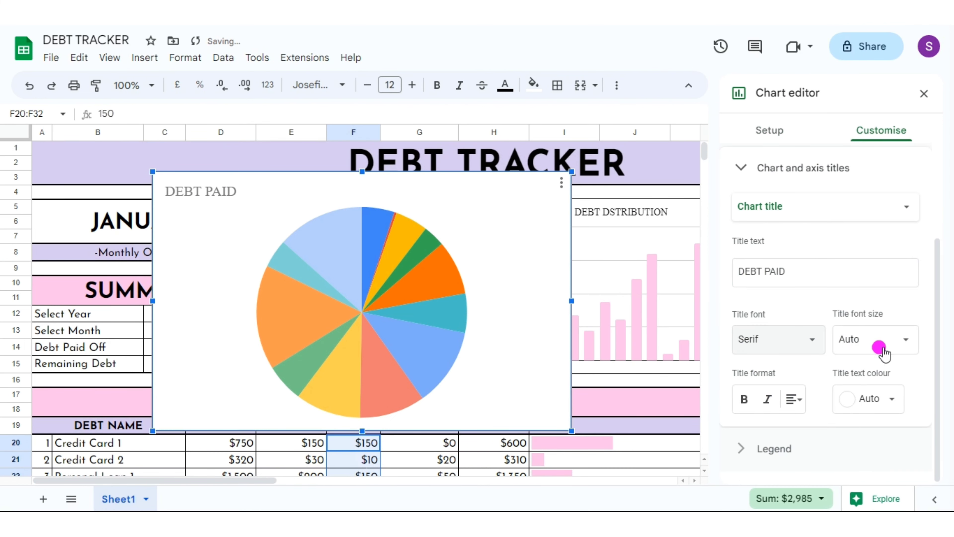
left_click(909, 339)
left_click(869, 179)
left_click(813, 427)
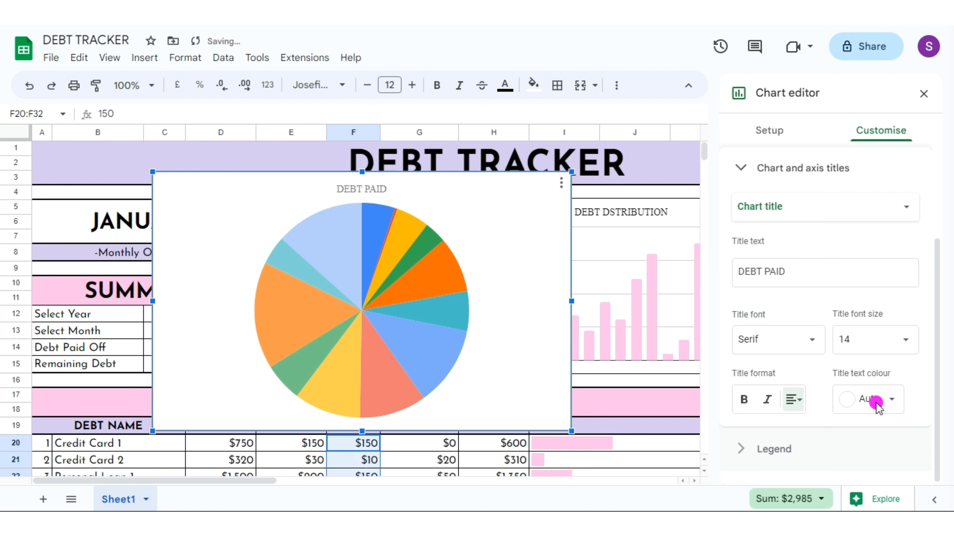
left_click(864, 398)
left_click(743, 320)
Colour pie slice 1 with the custom lavender and slices 2 and 3 with the custom pink
left_click(739, 166)
left_click(738, 251)
left_click(752, 350)
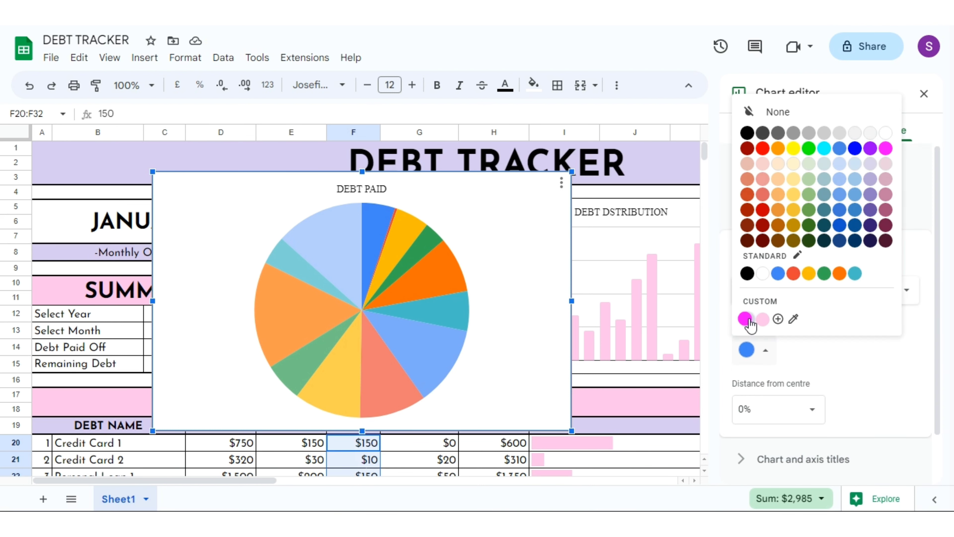
left_click(870, 160)
left_click(907, 293)
left_click(774, 315)
left_click(751, 350)
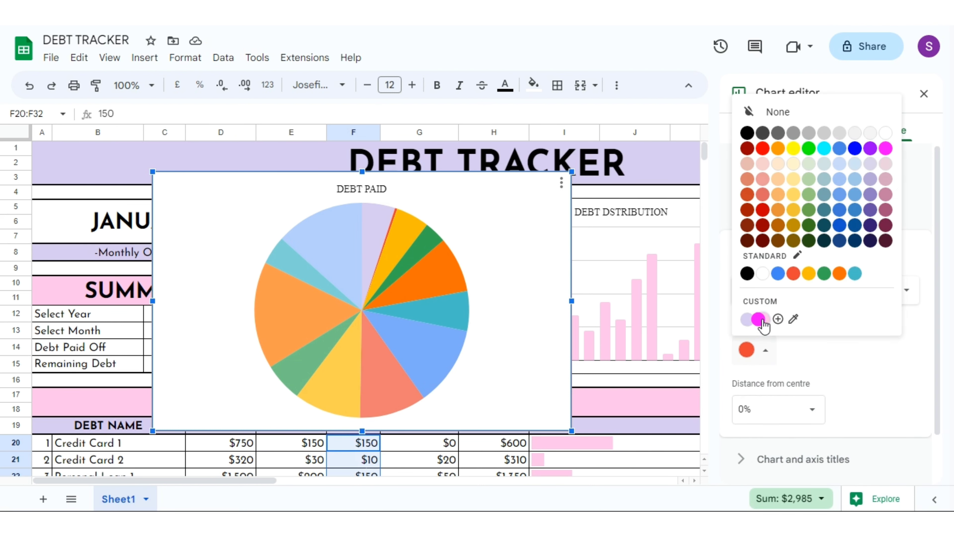
left_click(763, 319)
left_click(907, 289)
left_click(780, 316)
left_click(762, 351)
left_click(762, 319)
Colour pie slice 4 with the custom lavender and slice 5 with the custom pink
left_click(904, 294)
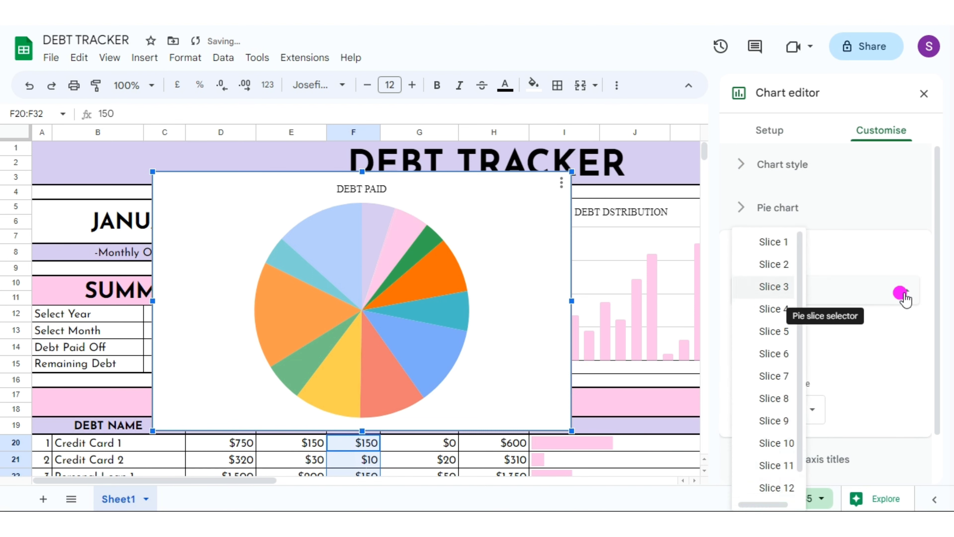
left_click(905, 293)
left_click(904, 294)
left_click(780, 312)
left_click(757, 350)
left_click(748, 319)
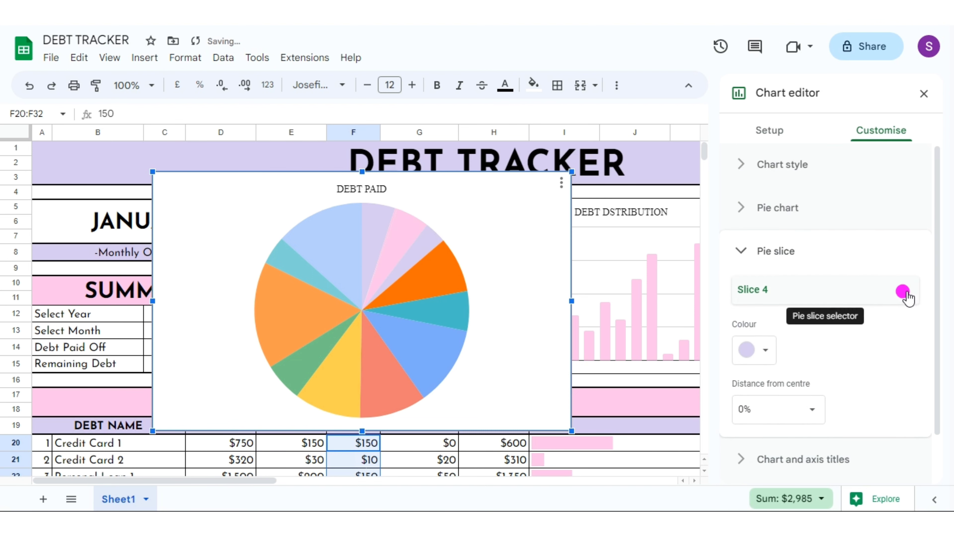
left_click(906, 294)
left_click(780, 309)
left_click(750, 349)
left_click(763, 319)
Colour pie slice 6 with the custom lavender and slice 7 with the custom pink
left_click(907, 290)
left_click(774, 309)
left_click(759, 349)
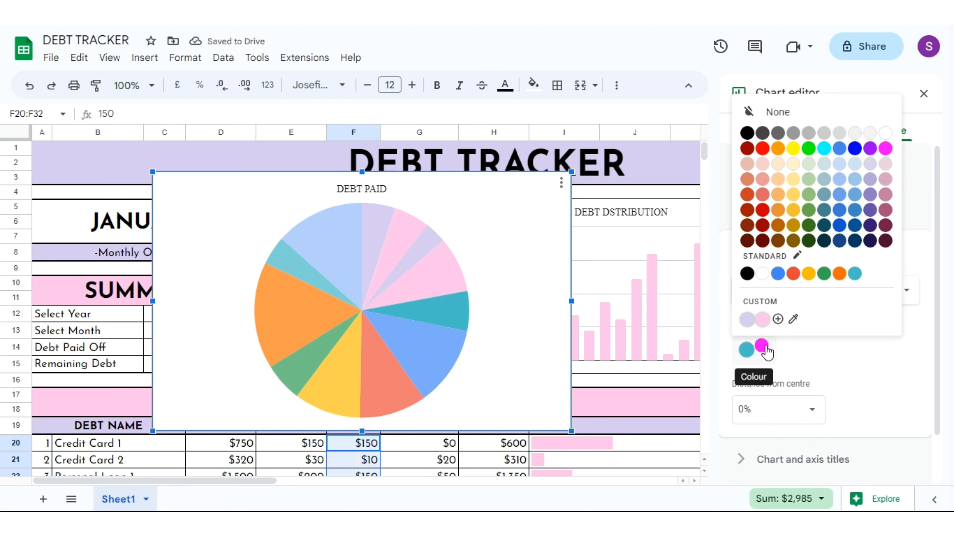
left_click(748, 319)
left_click(905, 291)
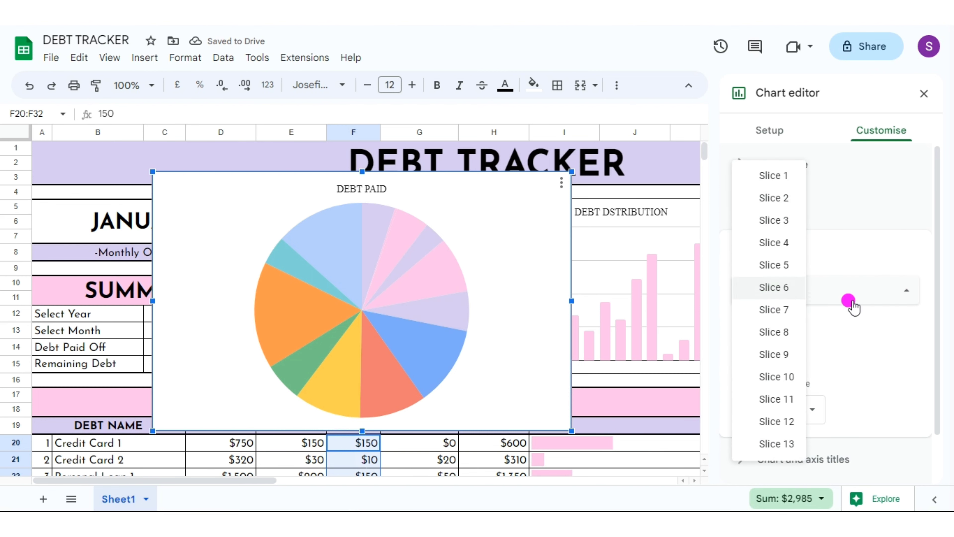
left_click(783, 314)
left_click(757, 350)
left_click(748, 319)
Colour pie slice 8 with the custom lavender and slice 9 with the custom pink
left_click(905, 291)
left_click(785, 314)
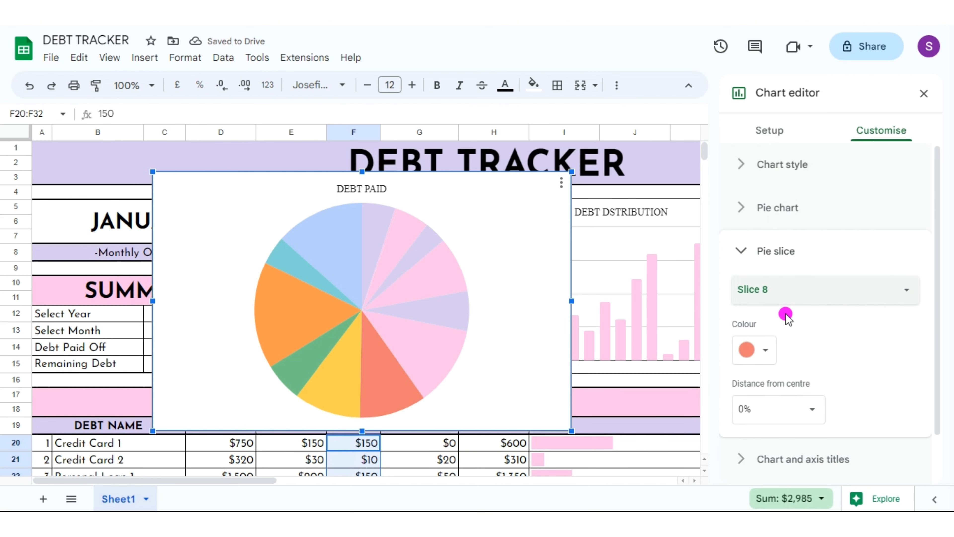
left_click(750, 350)
left_click(748, 319)
left_click(905, 291)
left_click(760, 309)
left_click(752, 349)
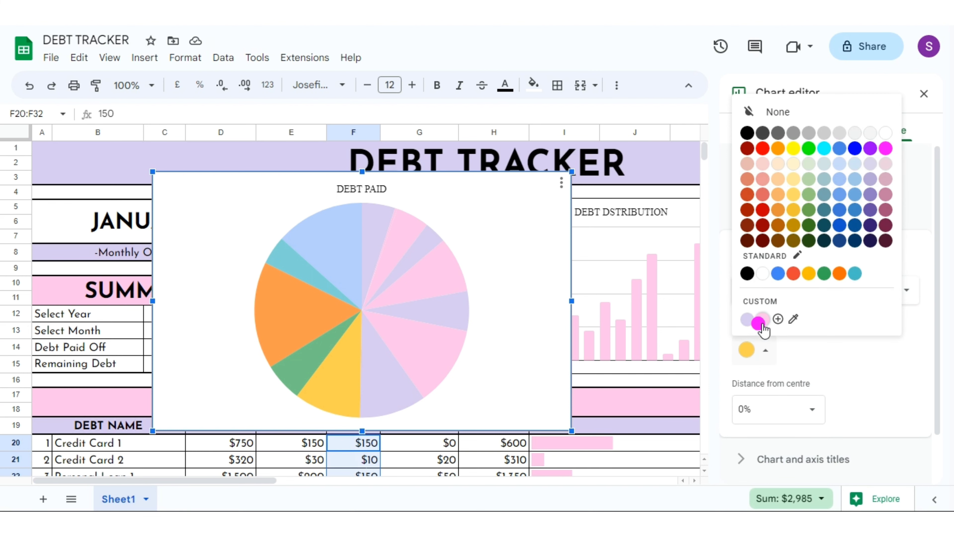
left_click(759, 322)
Colour pie slice 10 with the custom lavender and slice 11 with the custom pink
left_click(905, 292)
left_click(771, 309)
left_click(751, 350)
left_click(748, 319)
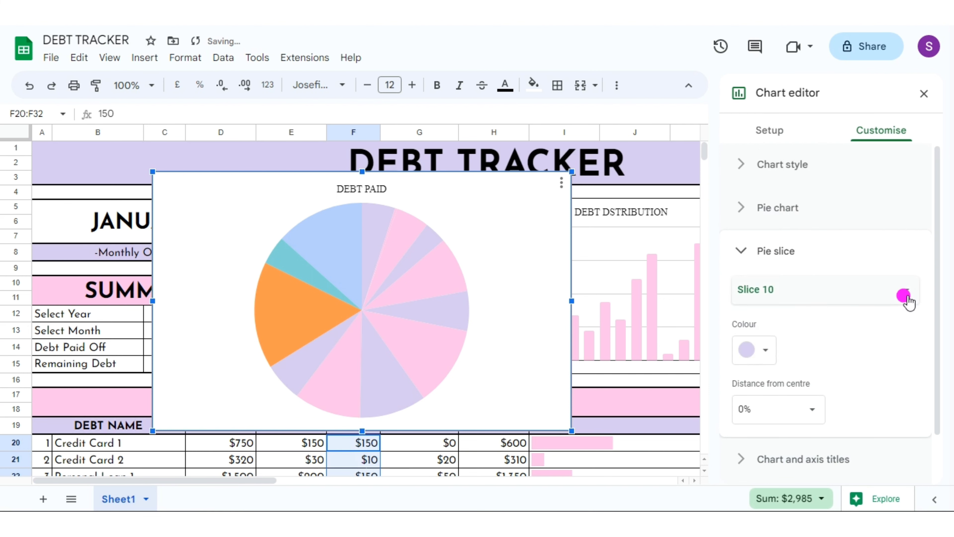
left_click(905, 291)
left_click(784, 311)
left_click(752, 350)
left_click(763, 319)
Colour pie slice 12 with the custom lavender and slice 13 with the custom pink
left_click(905, 291)
left_click(778, 311)
left_click(752, 349)
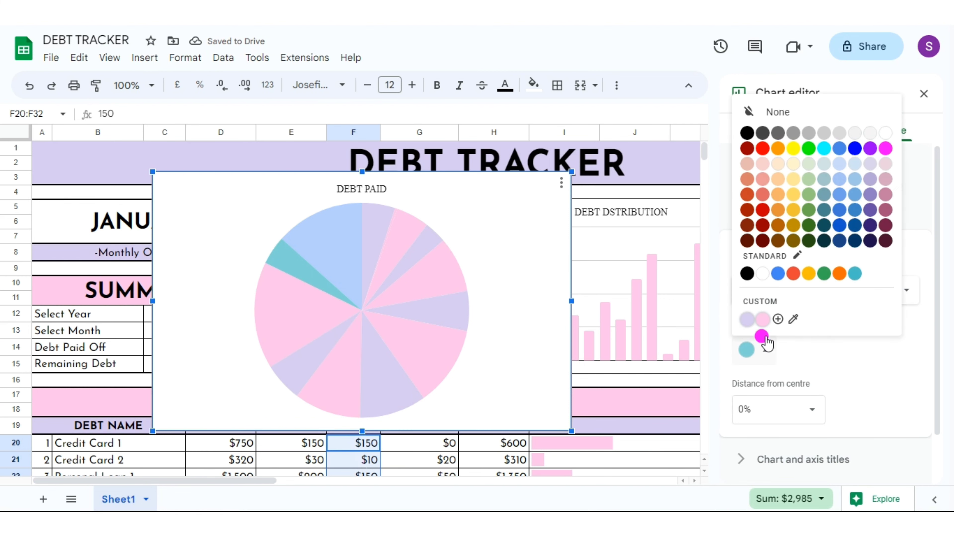
left_click(748, 319)
left_click(905, 291)
left_click(777, 311)
left_click(752, 350)
left_click(762, 321)
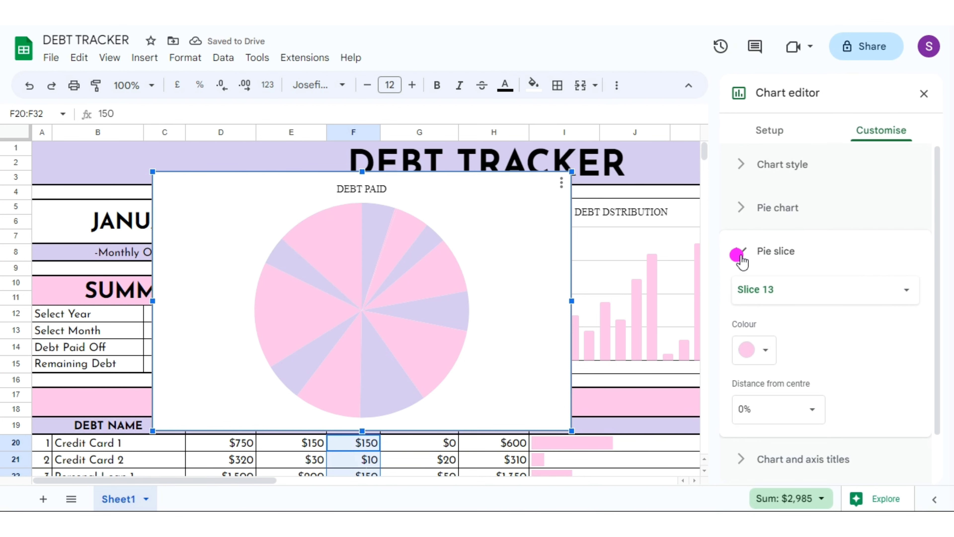
Set the pie chart's border colour to black and close the chart editor
left_click(740, 254)
left_click(748, 179)
left_click(759, 280)
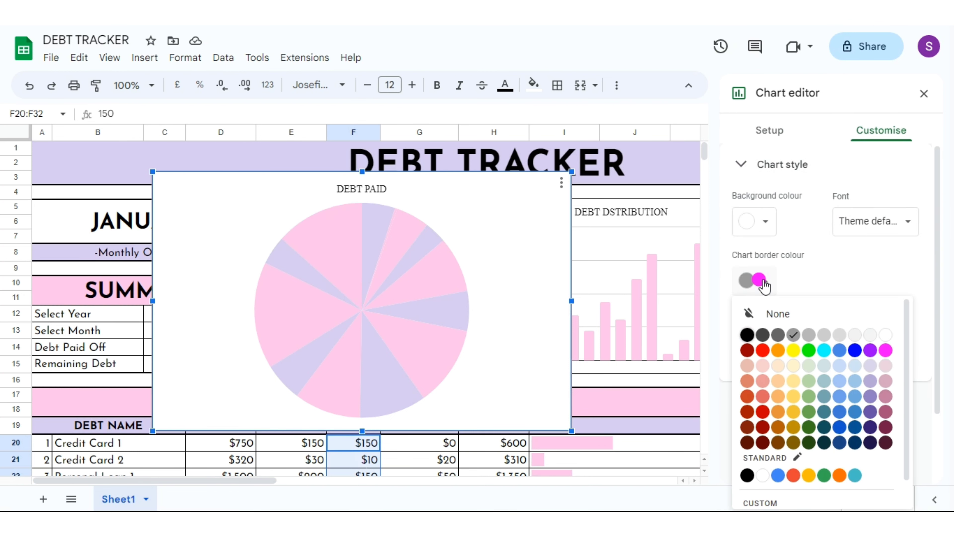
left_click(748, 334)
left_click(924, 93)
Place the DEBT PAID chart beside the column chart and shrink it to end at column N and match the other charts' height
left_click_drag(473, 200, 921, 232)
left_click_drag(524, 329, 765, 328)
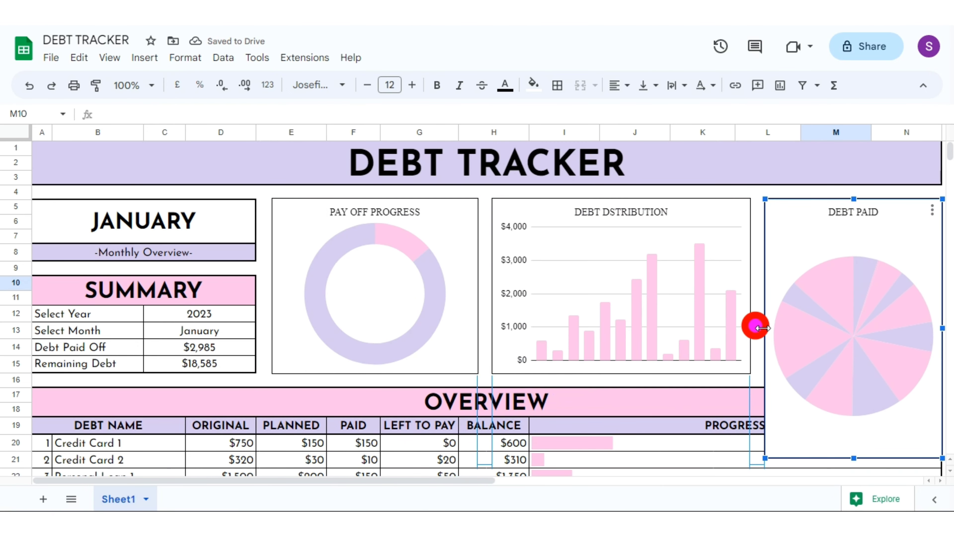
left_click_drag(854, 458, 855, 372)
left_click(728, 379)
left_click(305, 382)
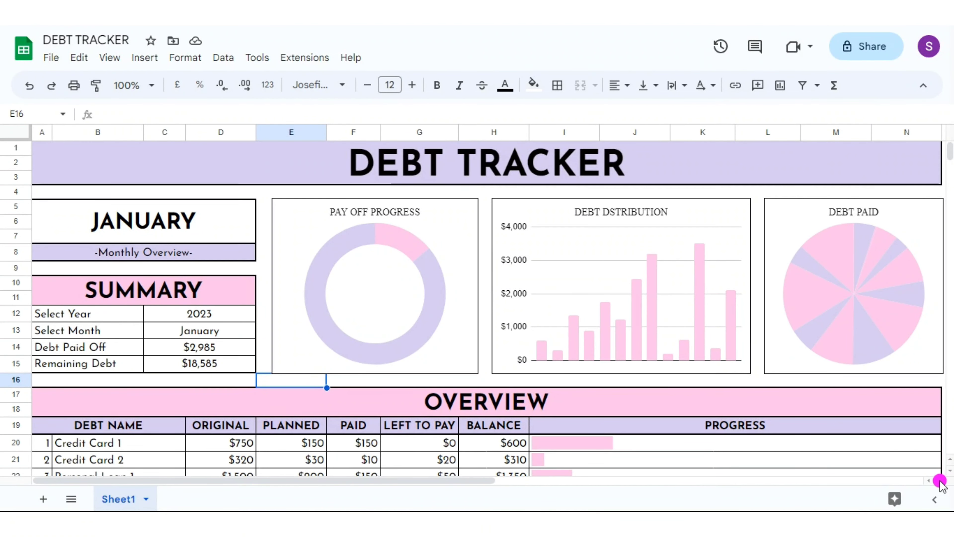
Delete the unused columns O to Z beyond the tracker
scroll(941, 482, "right", 5)
left_click(352, 131)
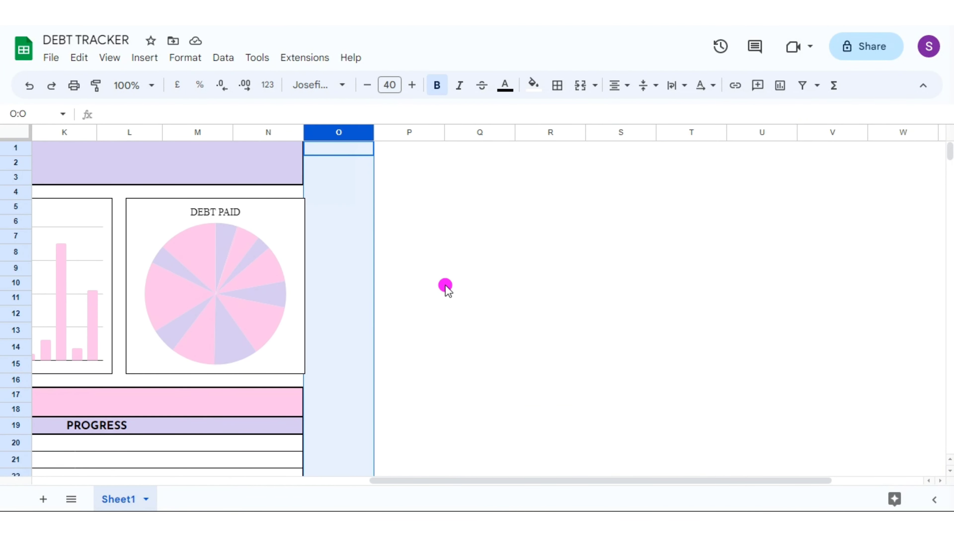
right_click(228, 204)
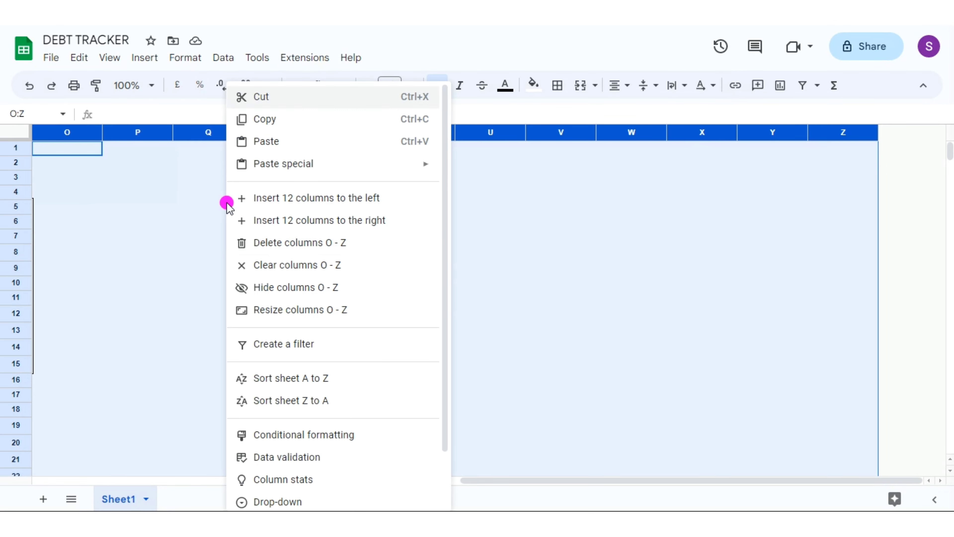
left_click(271, 241)
Delete the unused rows 41 to 1000 below the TOTAL row
scroll(32, 354, "down", 10)
left_click(16, 327)
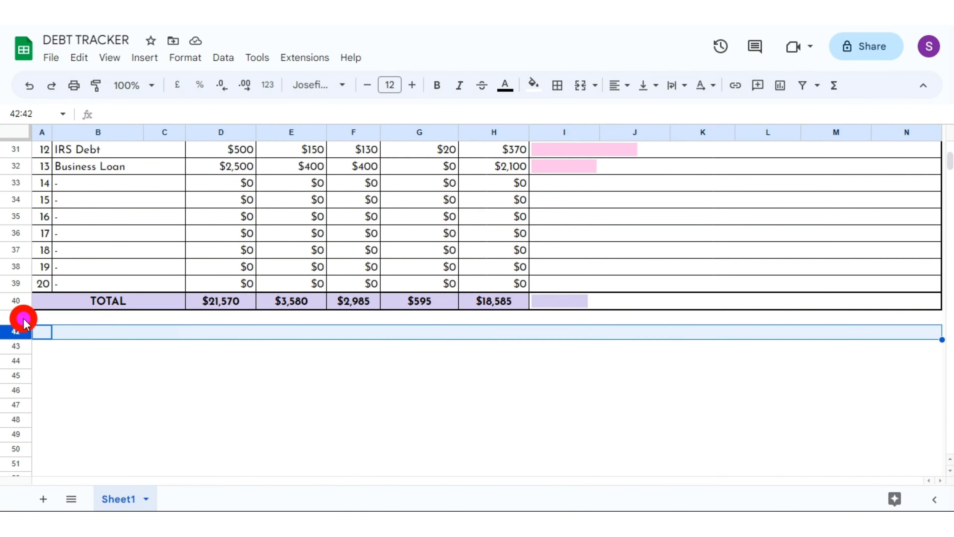
left_click(15, 317)
key("ctrl+shift+Down")
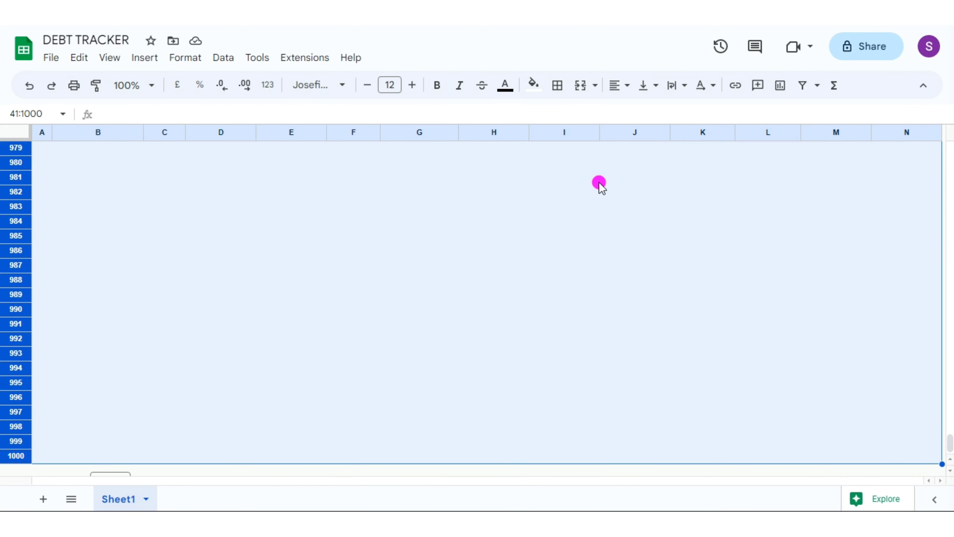
right_click(389, 233)
left_click(457, 302)
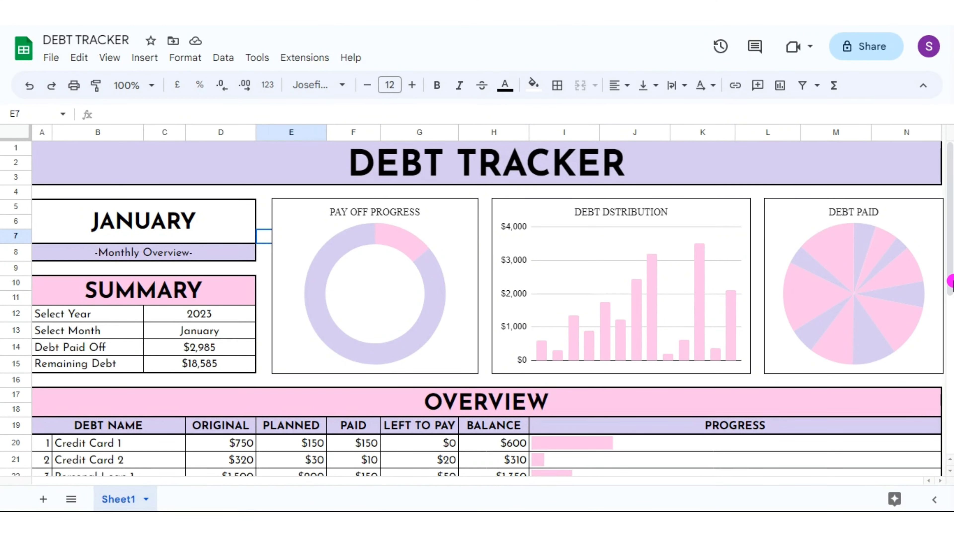
Review the finished tracker from the charts and summary down to the TOTAL row
left_click(727, 225)
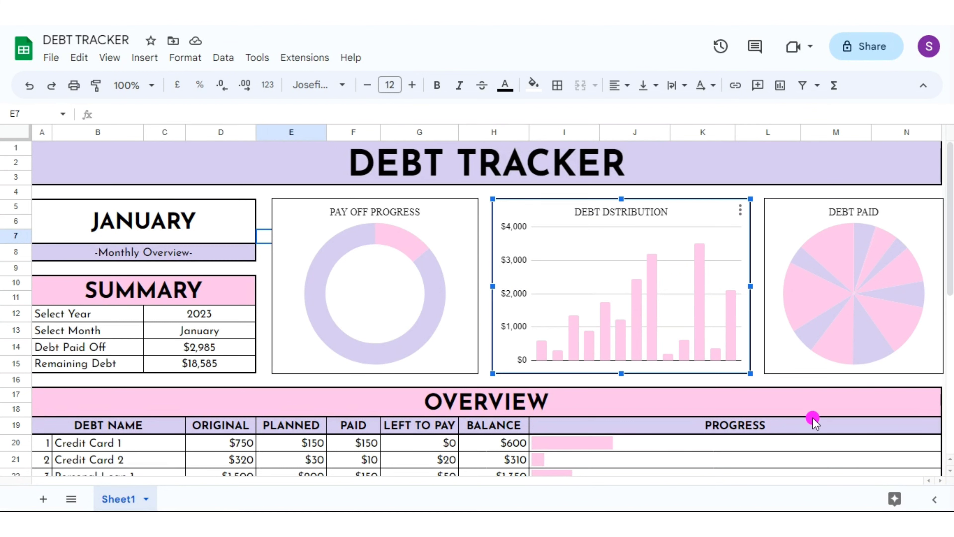
left_click(757, 347)
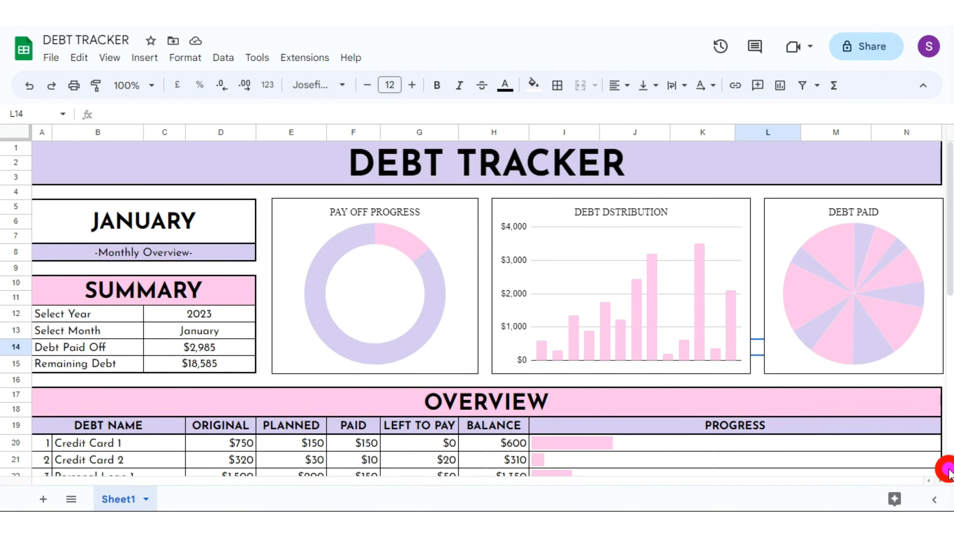
scroll(950, 468, "down", 2)
scroll(949, 468, "down", 5)
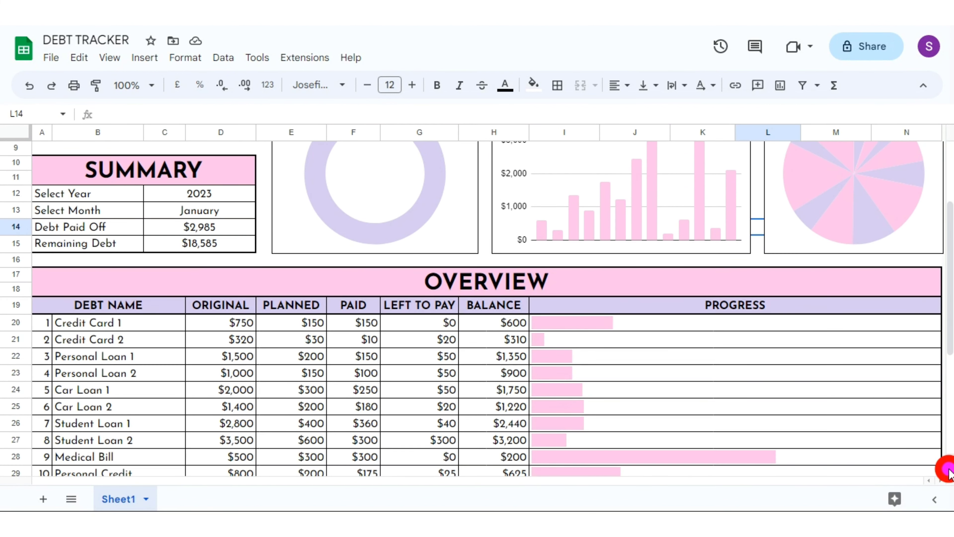
scroll(949, 472, "down", 1)
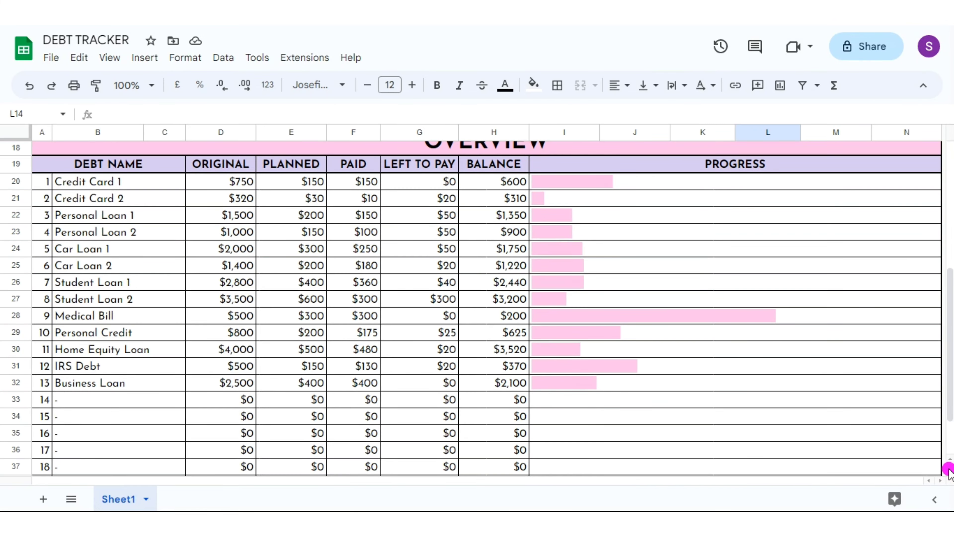
scroll(949, 470, "down", 2)
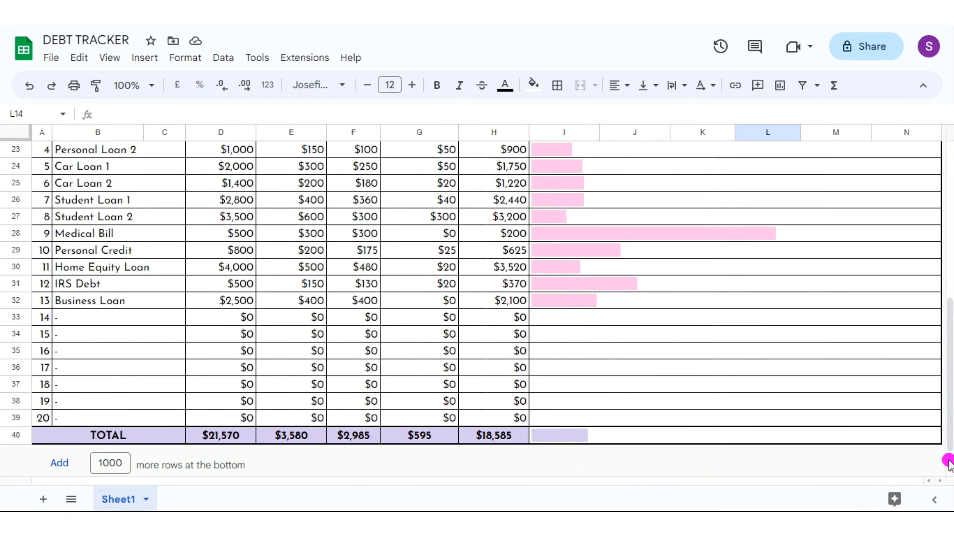
scroll(949, 464, "up", 10)
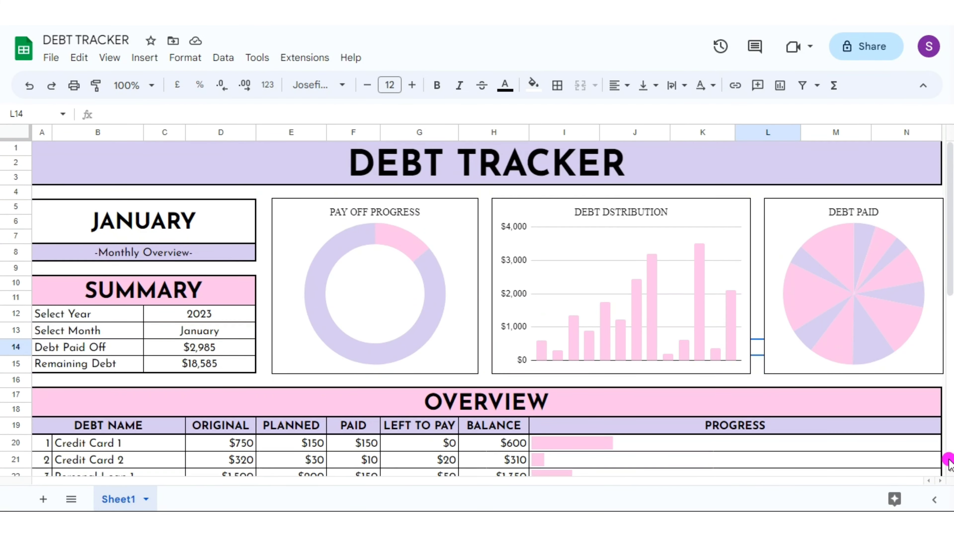